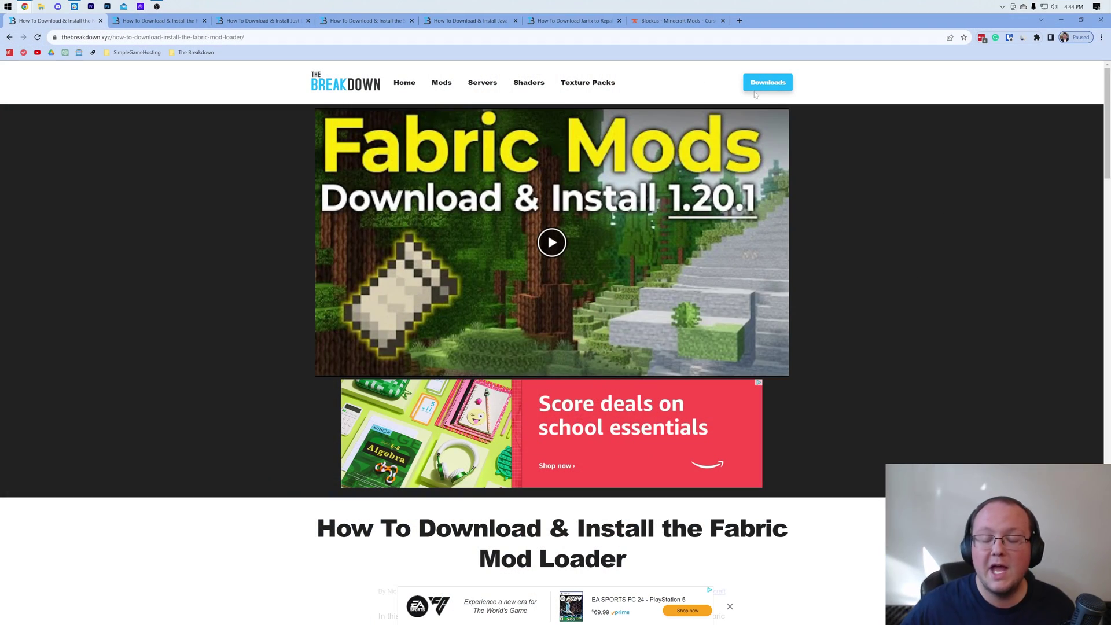
Go from the Fabric article to the Fabric installer page and download the universal jar
scroll(309, 191, "down", 5)
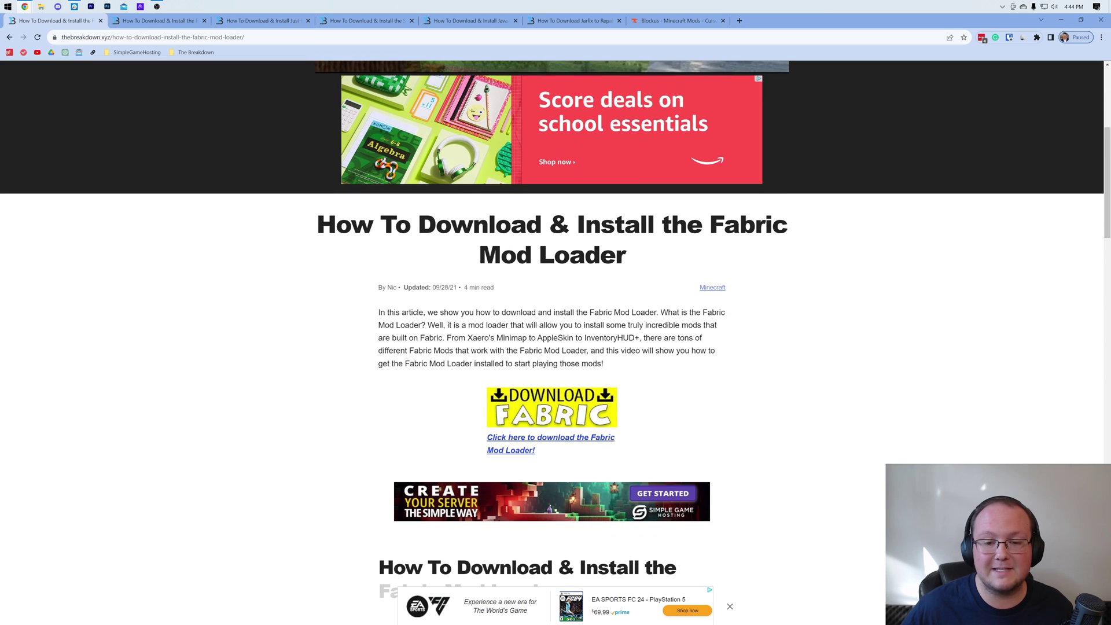
scroll(611, 259, "up", 5)
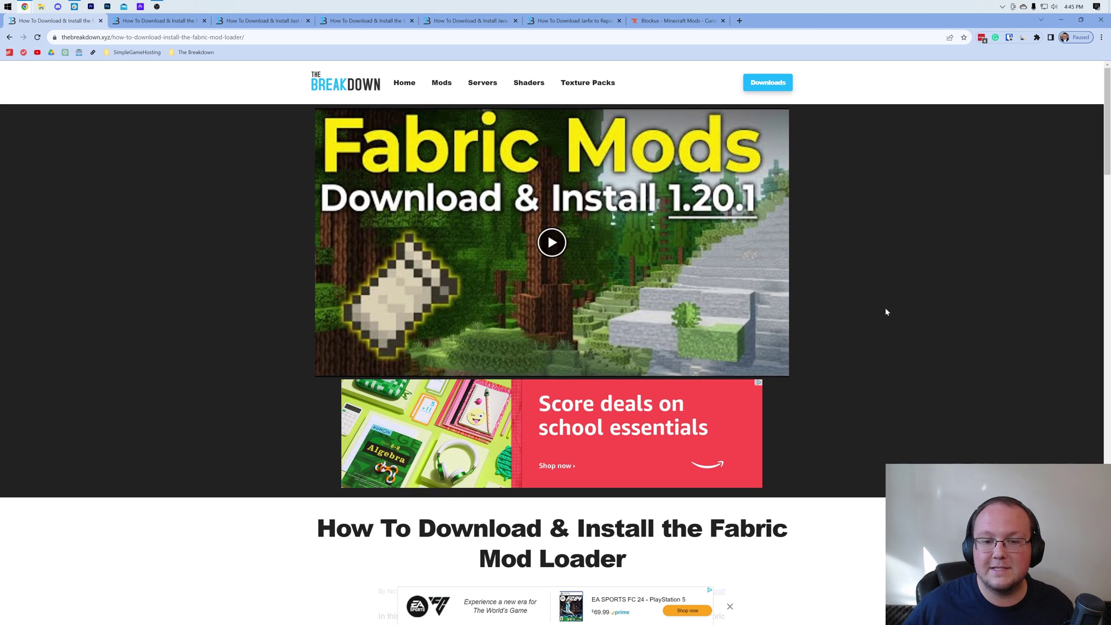
scroll(316, 307, "down", 4)
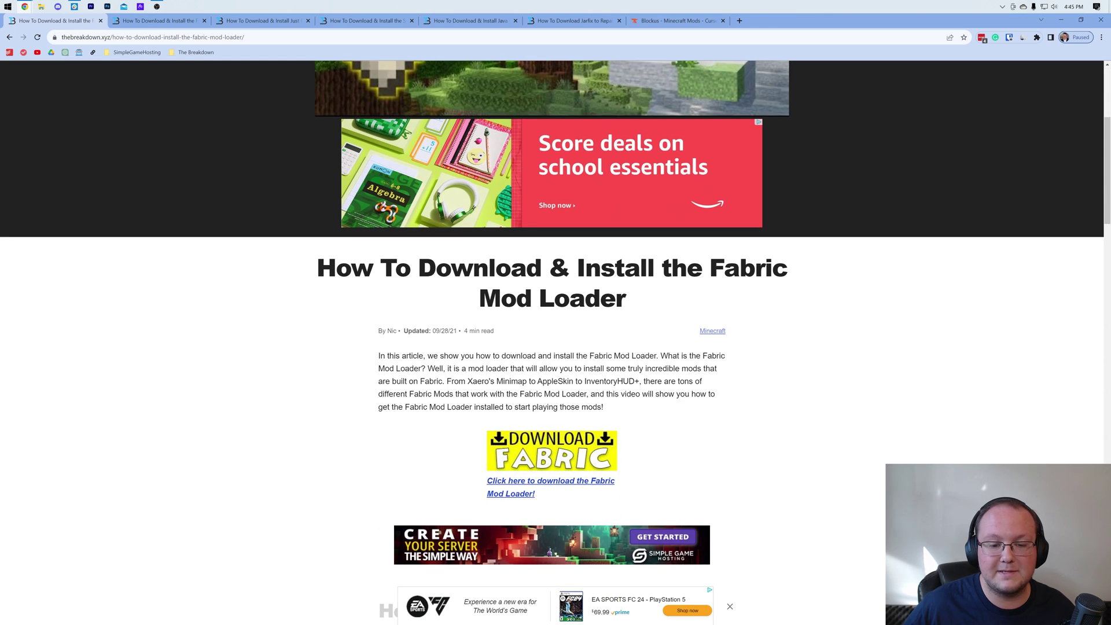
scroll(812, 389, "up", 4)
scroll(811, 389, "down", 5)
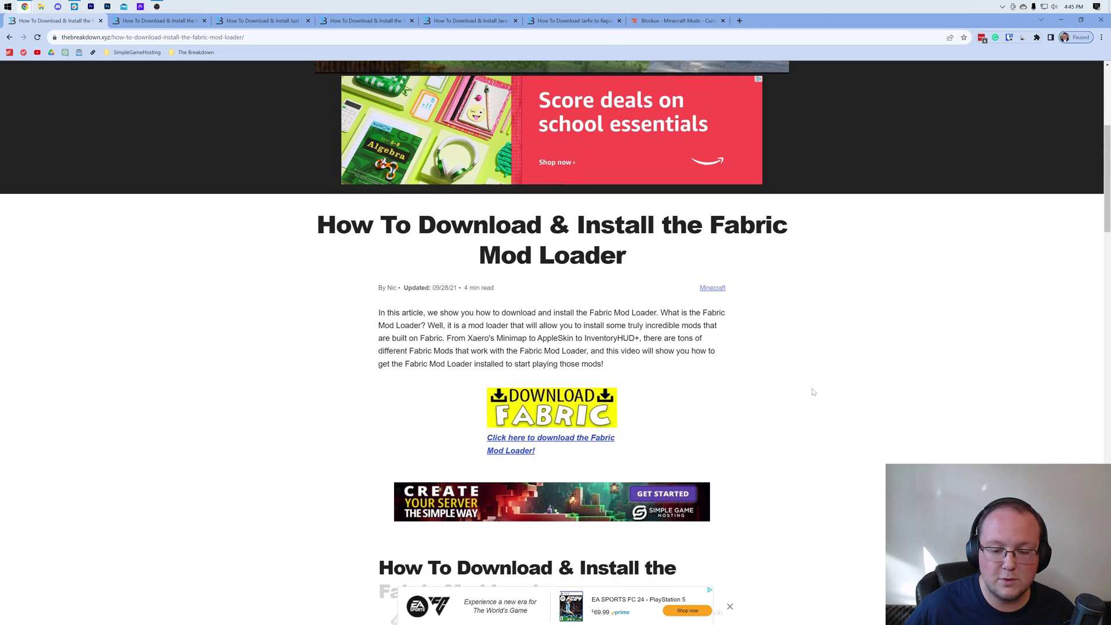
left_click(582, 417)
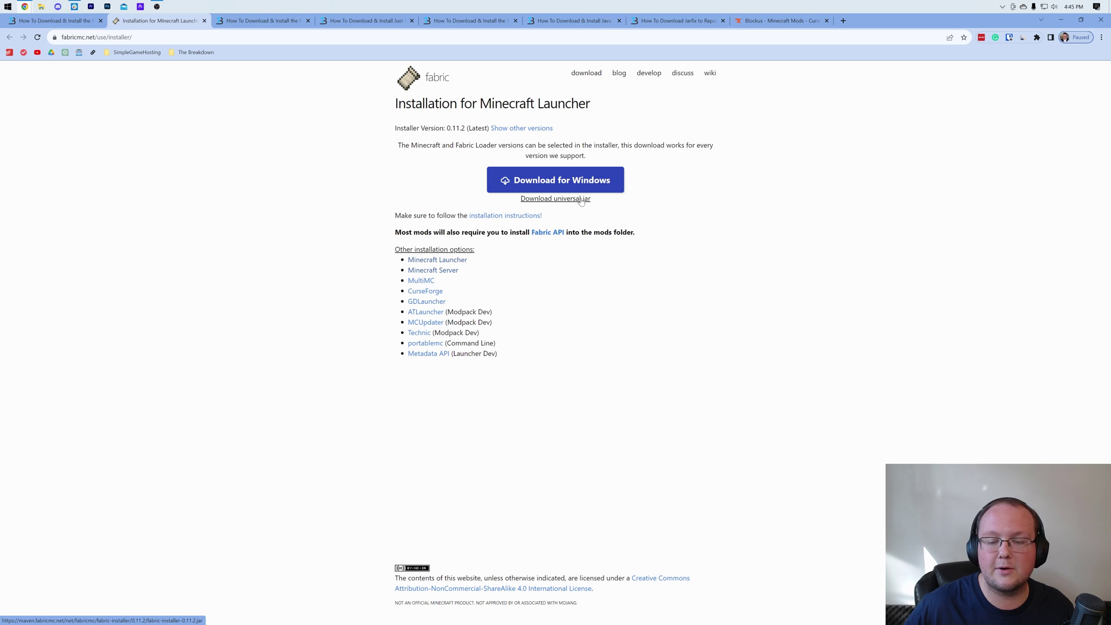
left_click(564, 204)
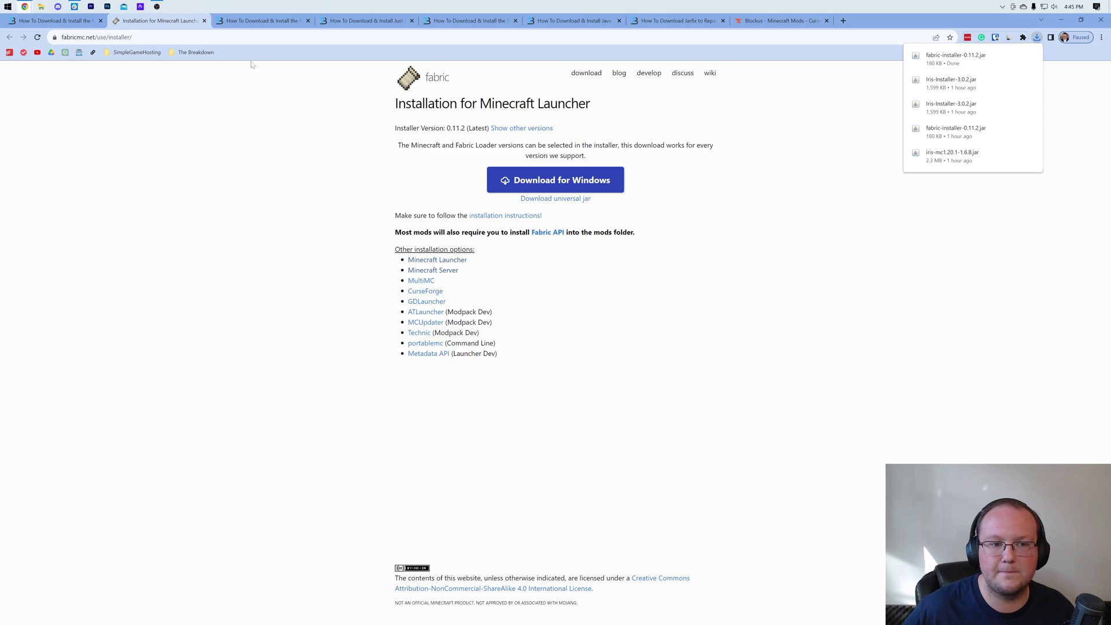
Switch to the FabricAPI article and follow its download link to the Fabric API mod page
left_click(226, 26)
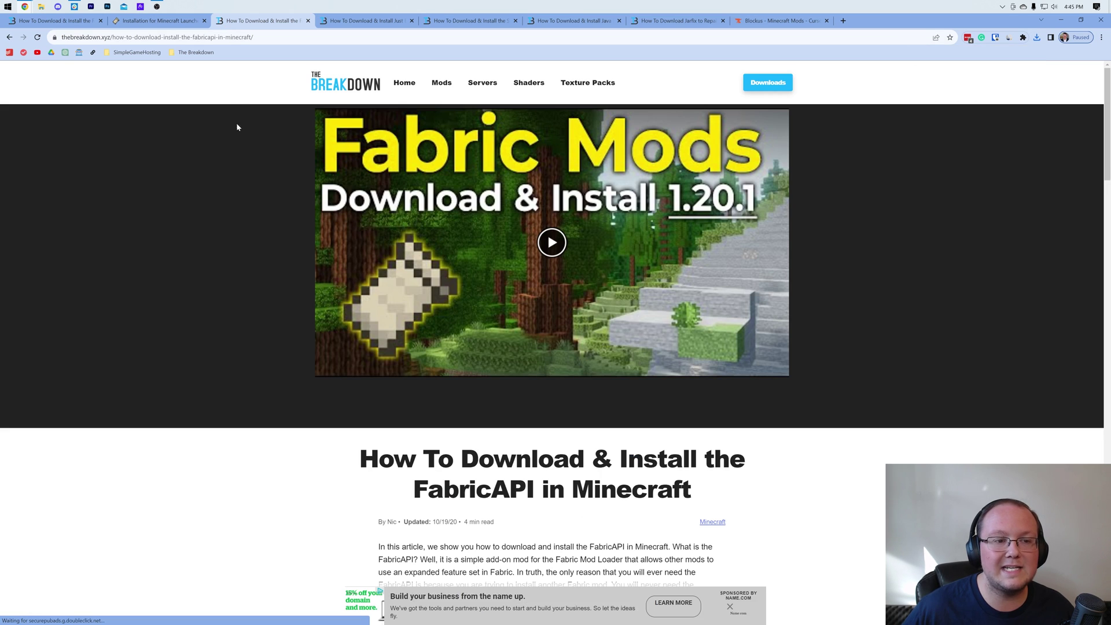
scroll(223, 152, "down", 5)
left_click_drag(427, 229, 542, 229)
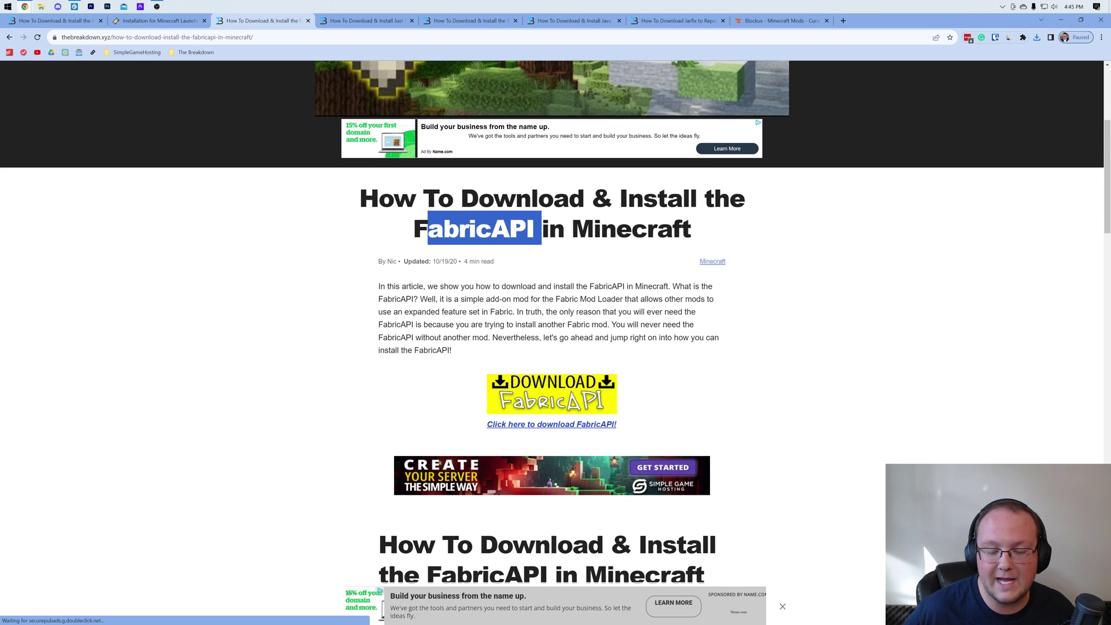
left_click(544, 237)
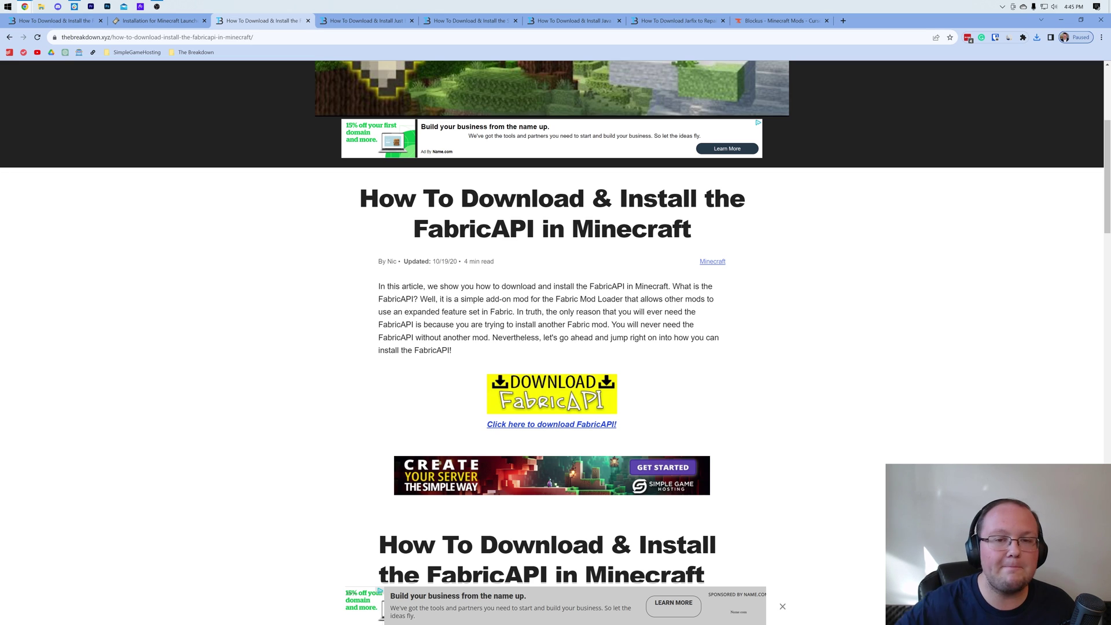
scroll(556, 260, "down", 3)
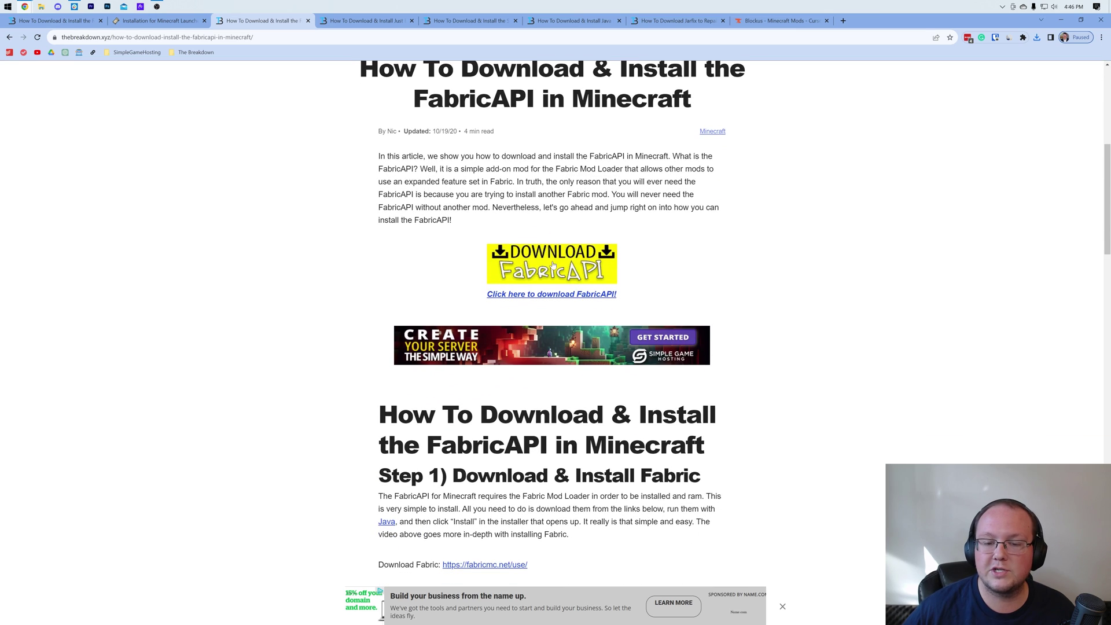
left_click(556, 260)
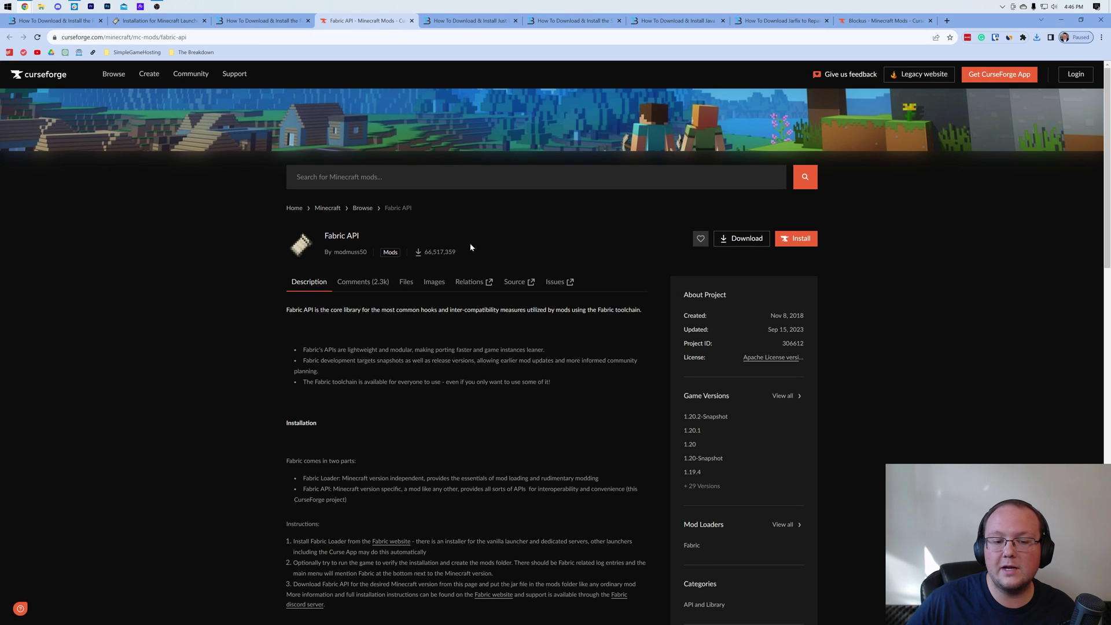
Download the [1.20.1] Fabric API 0.88.1+1.20.1 release from the mod's file list
left_click(405, 282)
scroll(608, 248, "down", 2)
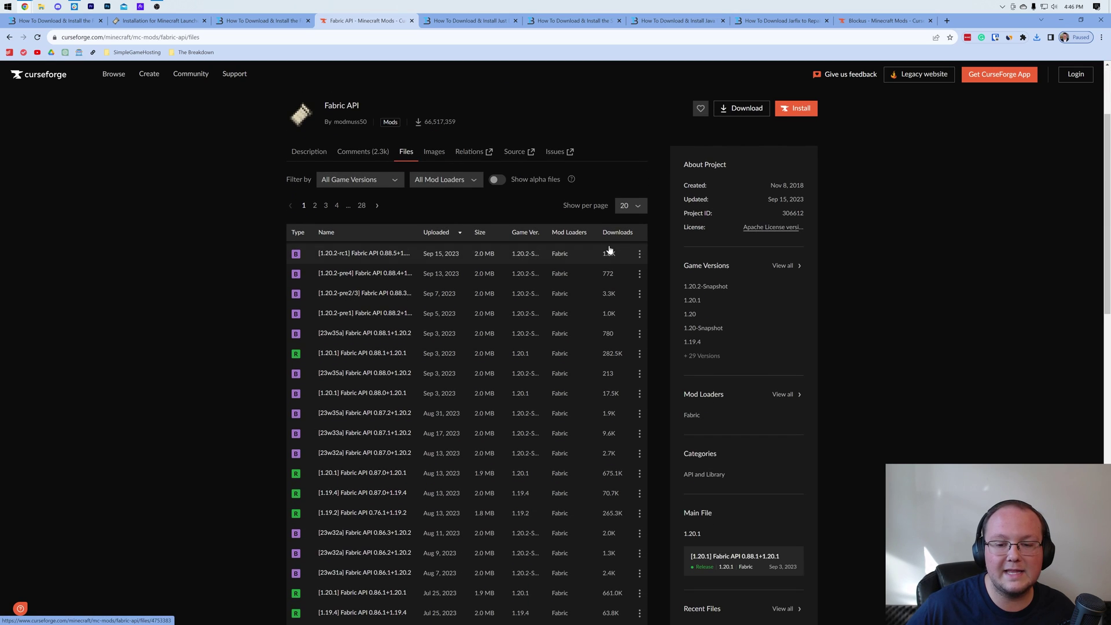
scroll(608, 249, "down", 1)
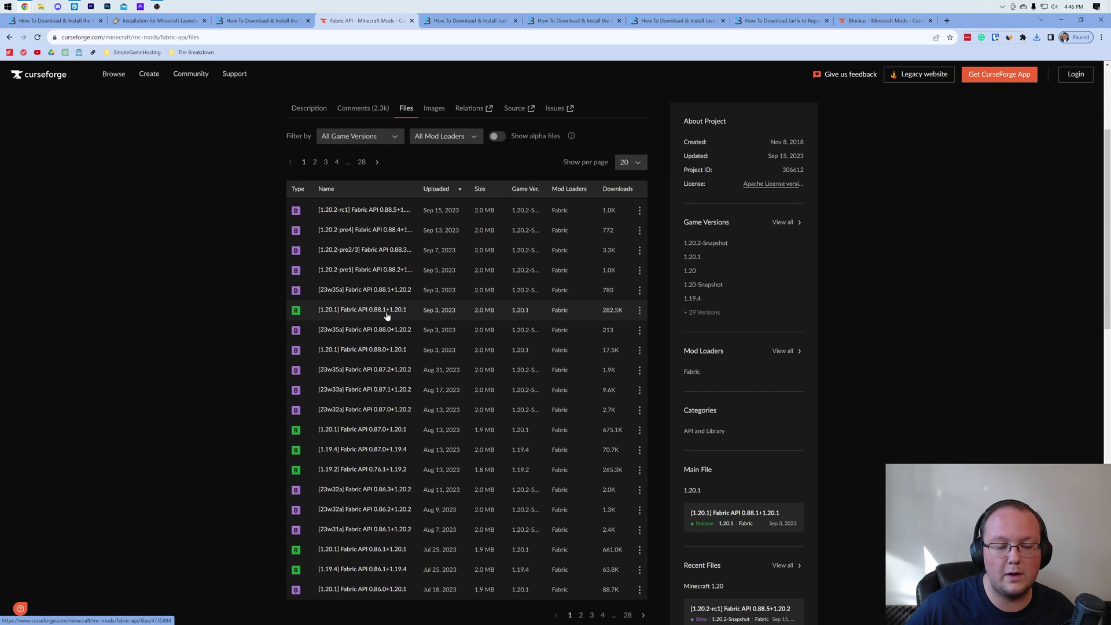
left_click(640, 311)
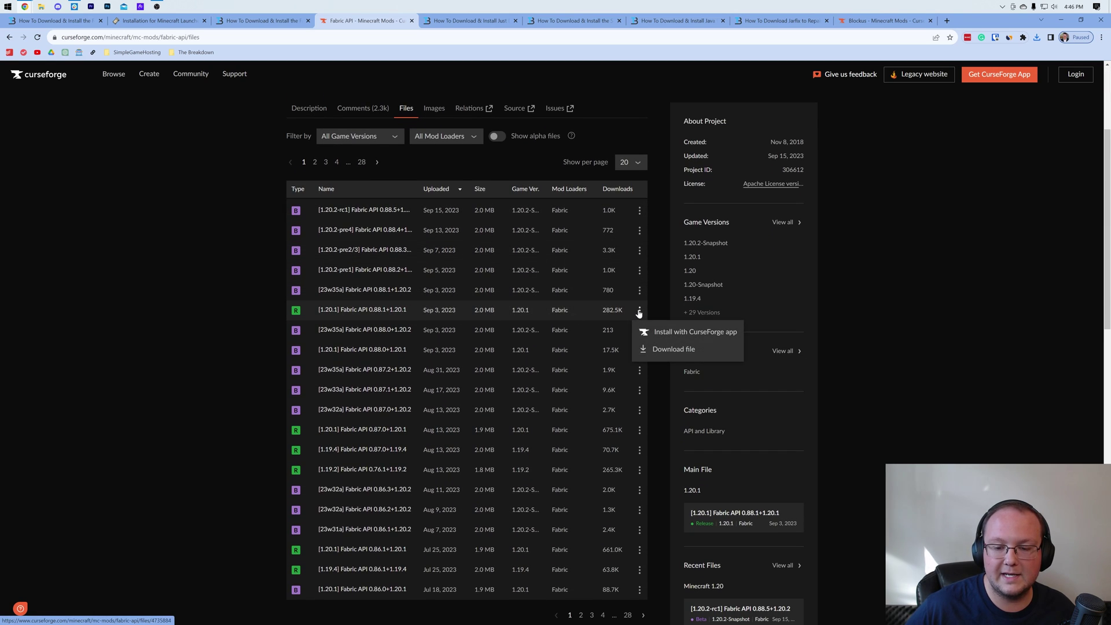
left_click(657, 350)
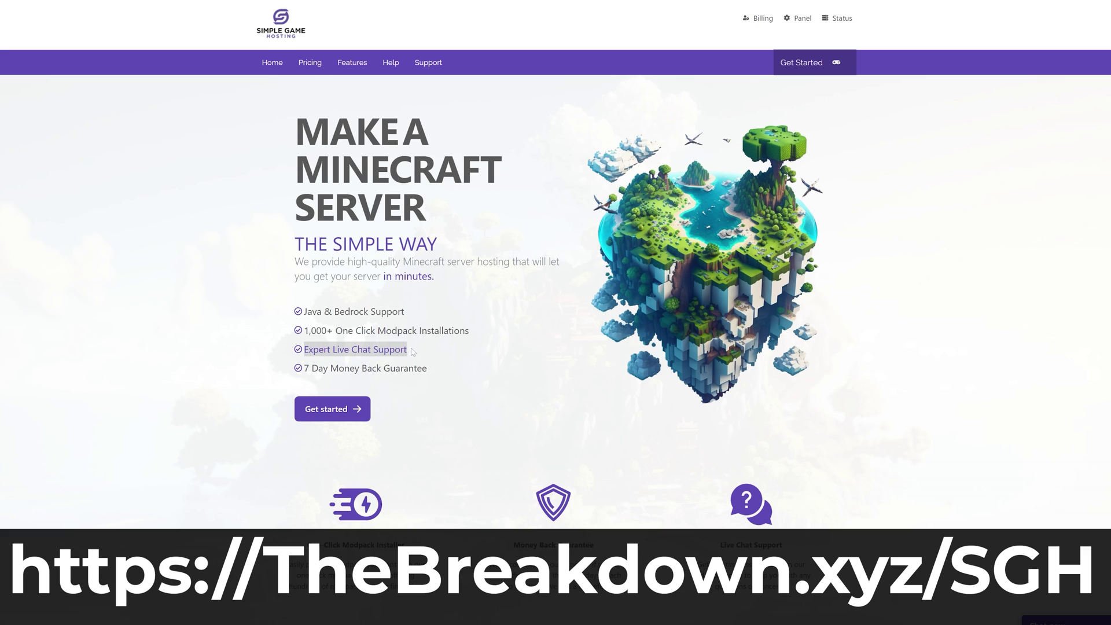
Review the hosting site's feature overview, including the One-Click Modpack Installer
scroll(412, 352, "down", 4)
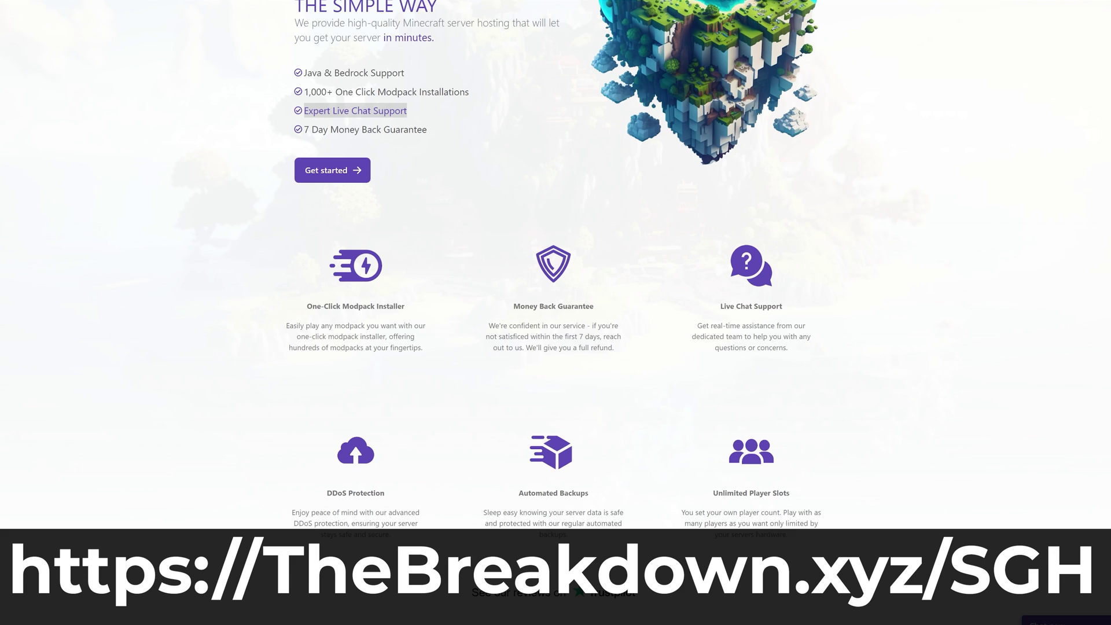
left_click_drag(349, 307, 407, 308)
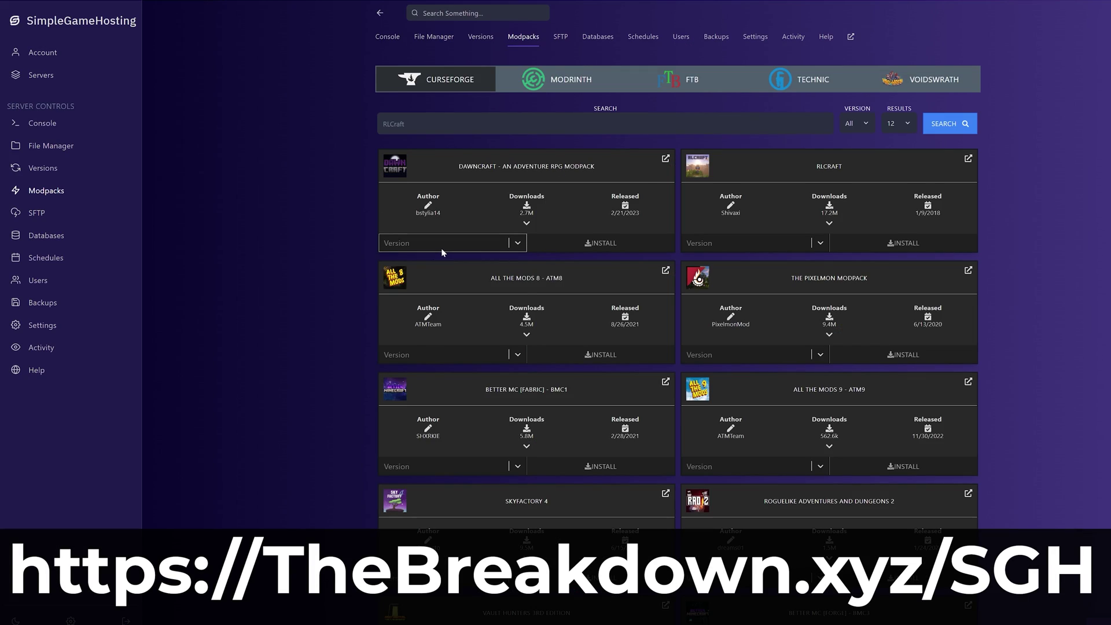
left_click(441, 247)
left_click(445, 376)
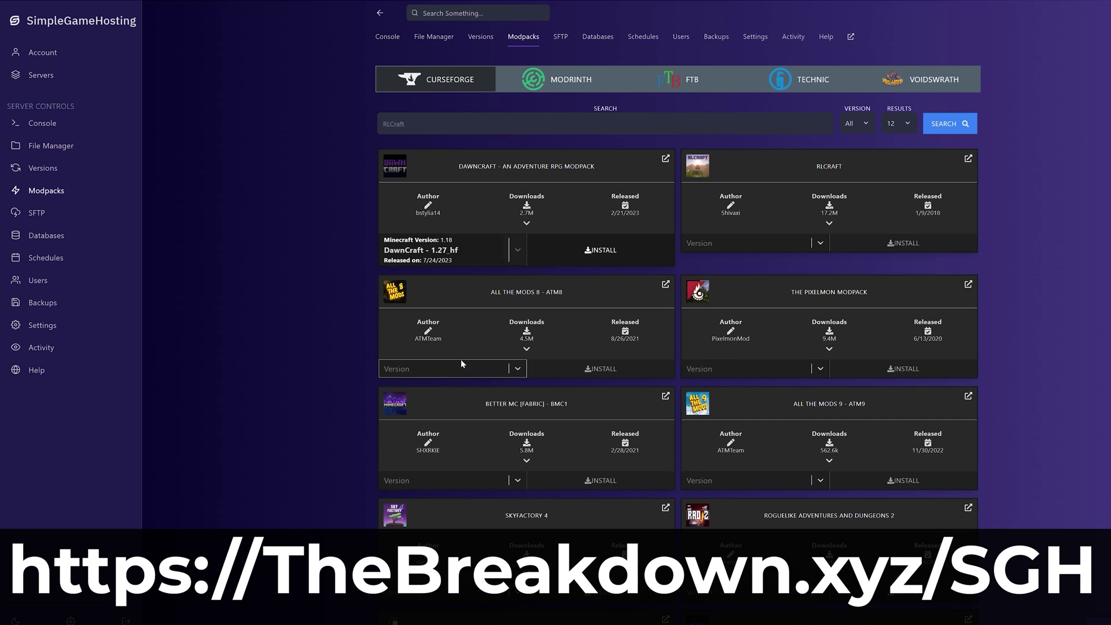
left_click(576, 257)
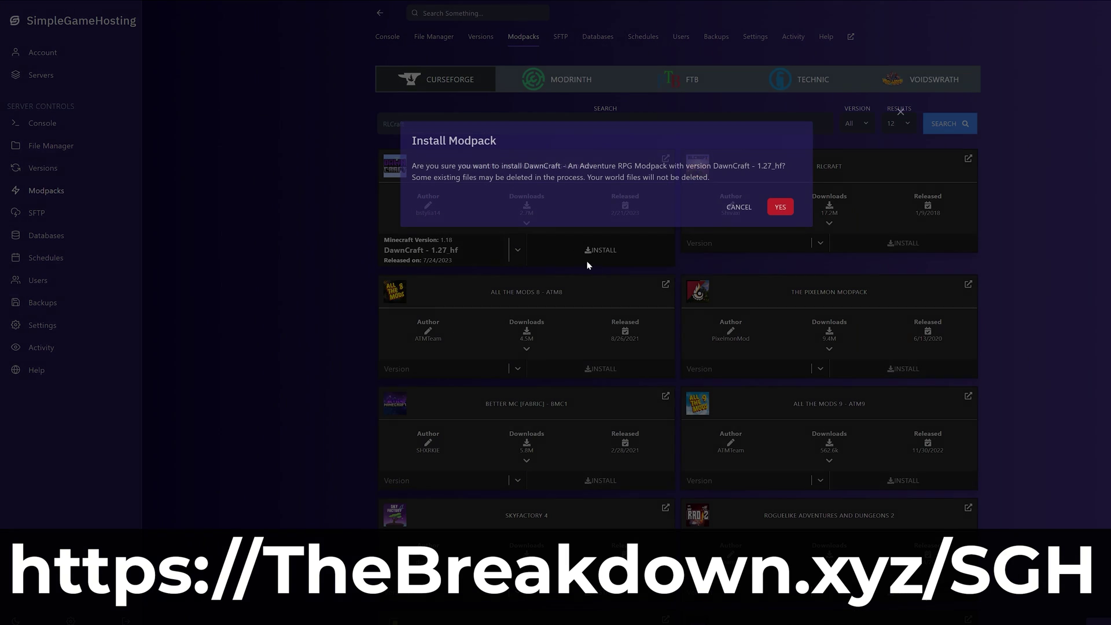
left_click(739, 207)
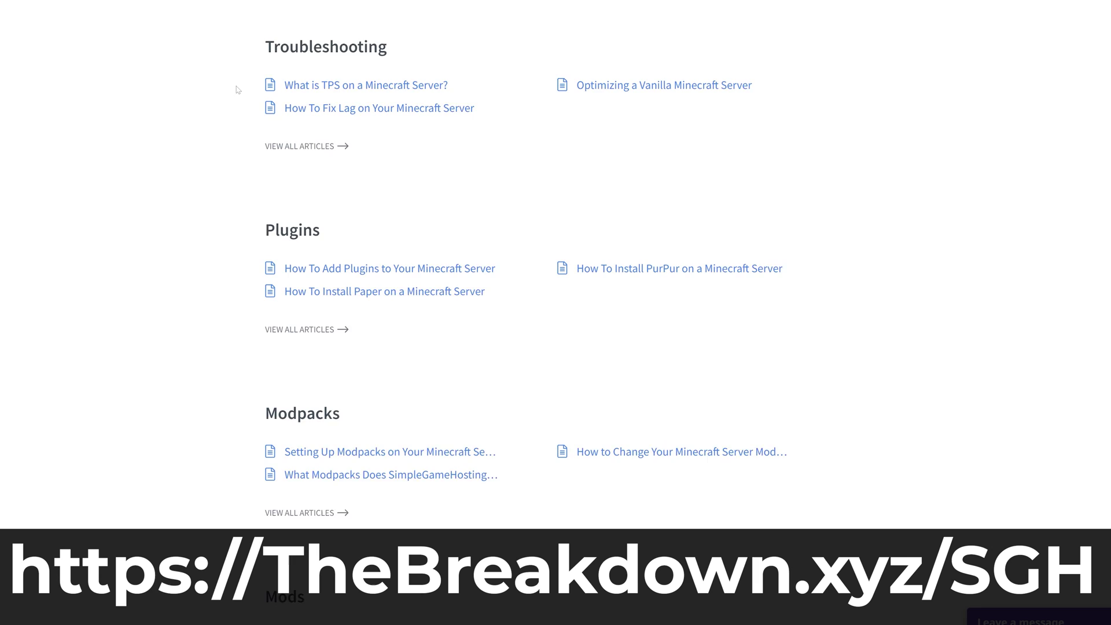
Open the help article on setting up modpacks on a Minecraft server and read through its guide
left_click(451, 424)
scroll(126, 328, "down", 1)
scroll(126, 328, "down", 9)
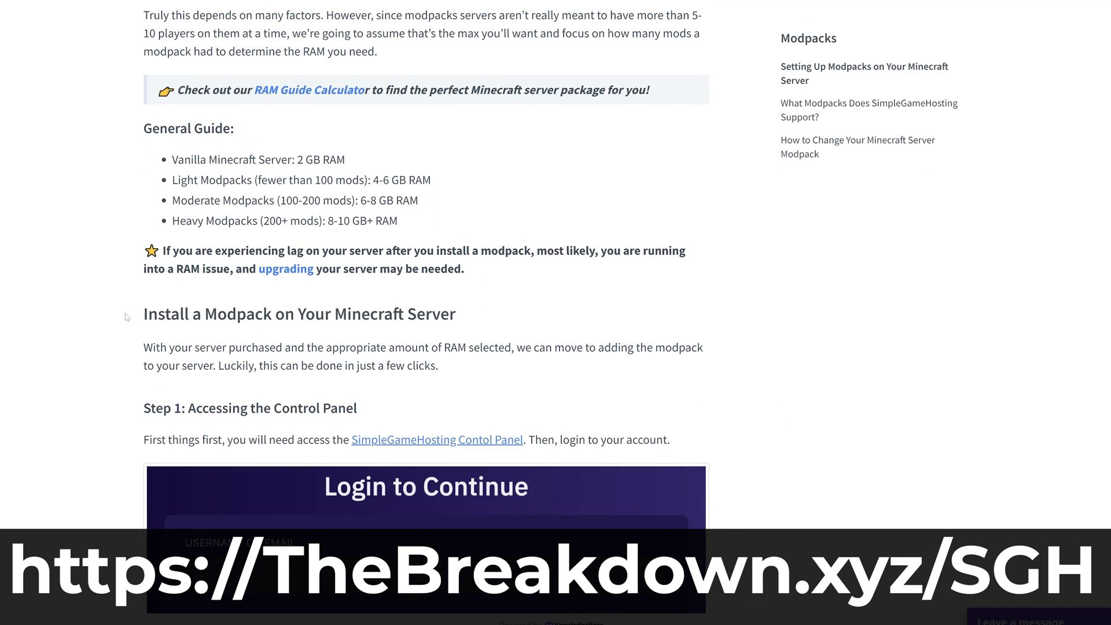
scroll(126, 319, "down", 6)
scroll(127, 317, "down", 3)
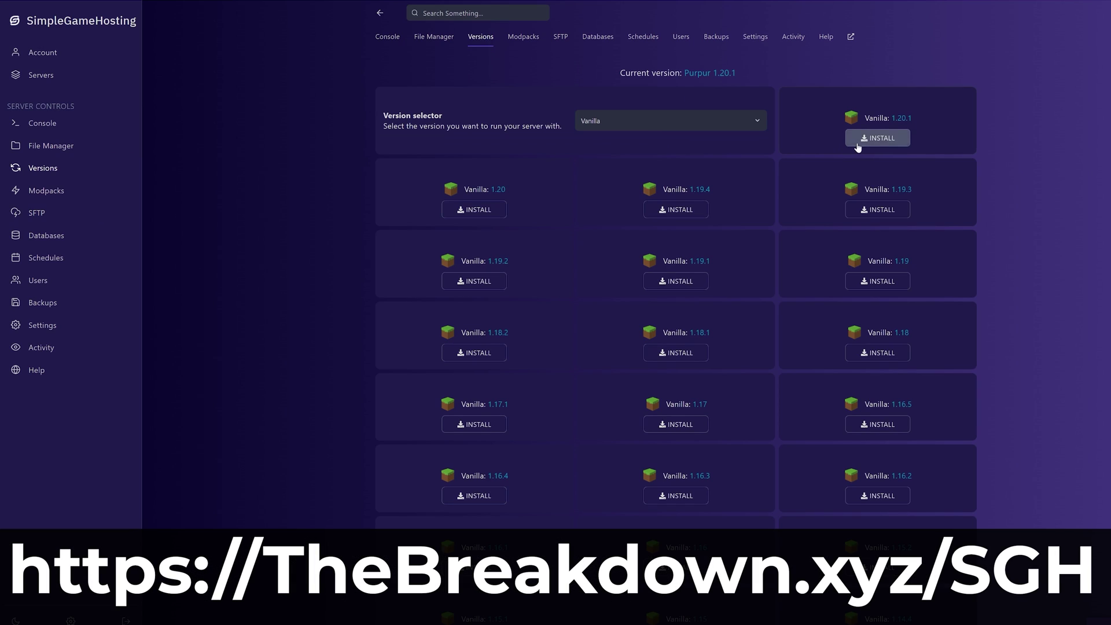
left_click(884, 138)
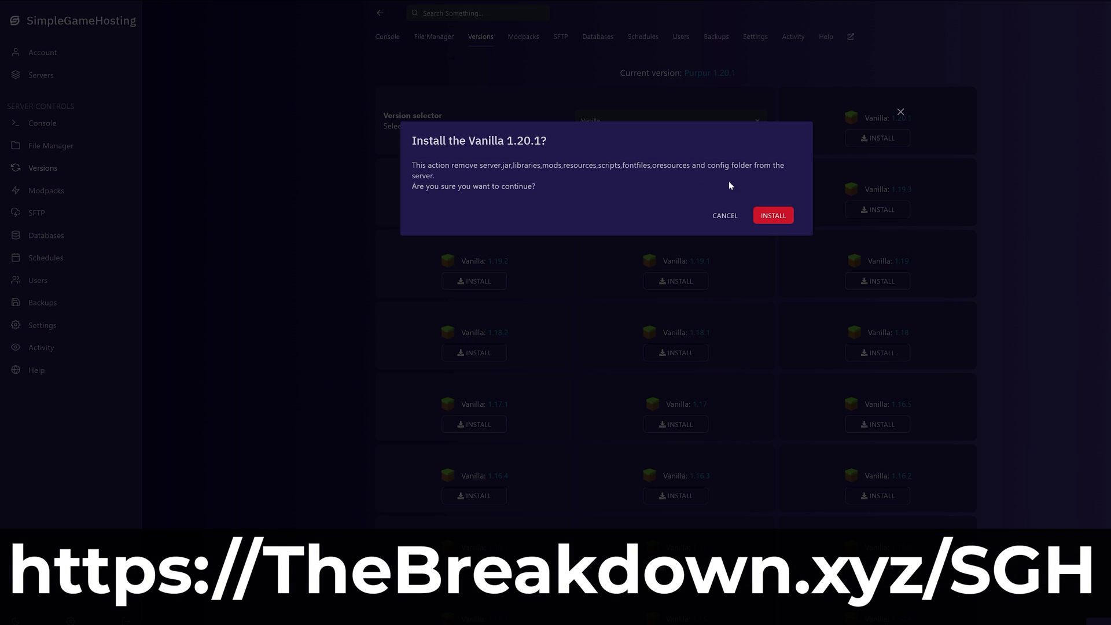
left_click(725, 215)
left_click(672, 121)
left_click(694, 196)
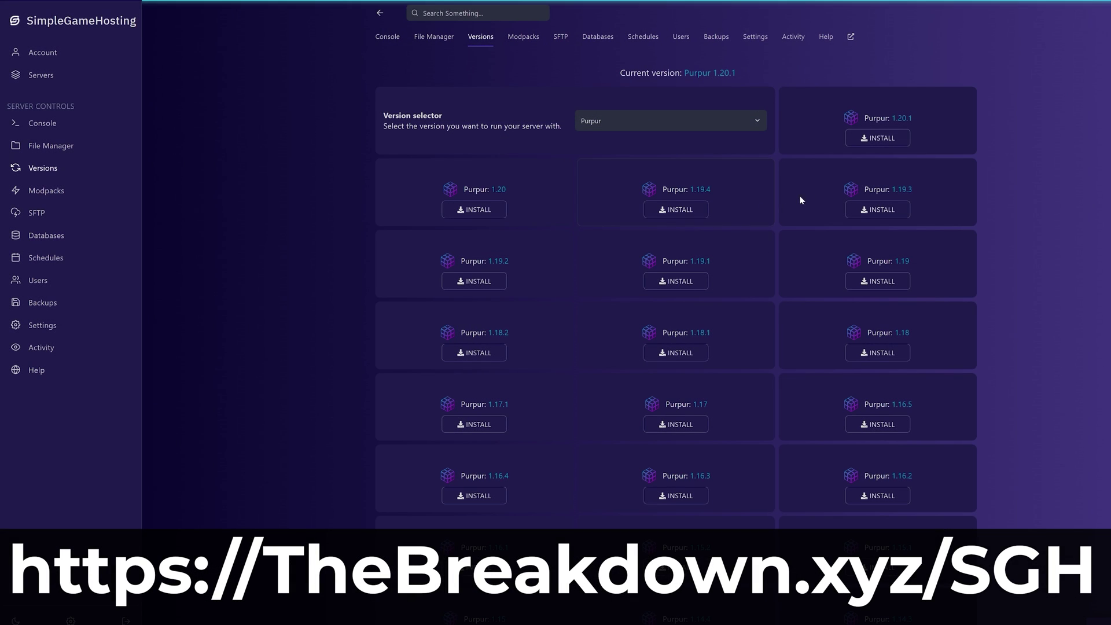
left_click(880, 137)
left_click(724, 216)
Review the hosting features page, including Java and Bedrock support and the easy-to-install modpacks section
left_click_drag(534, 208, 728, 207)
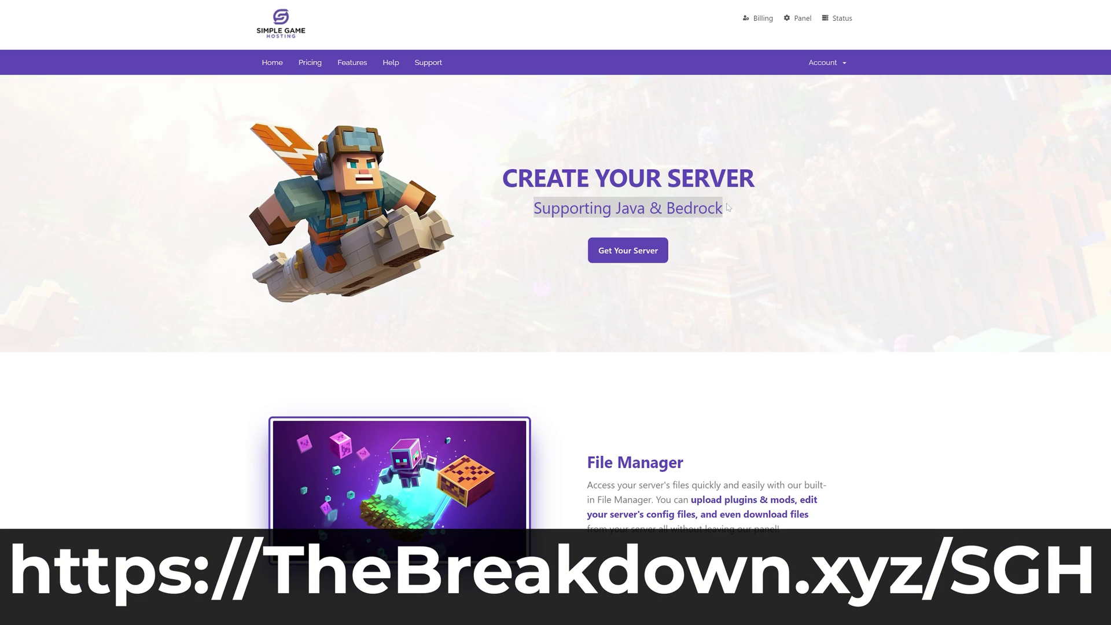
scroll(315, 150, "down", 15)
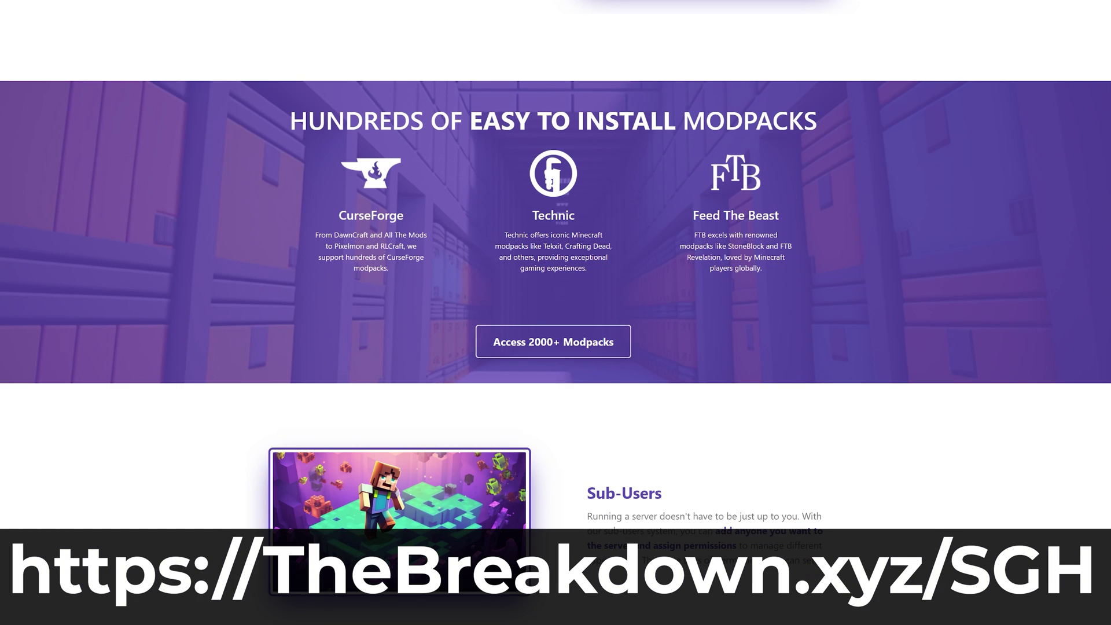
left_click_drag(819, 121, 296, 137)
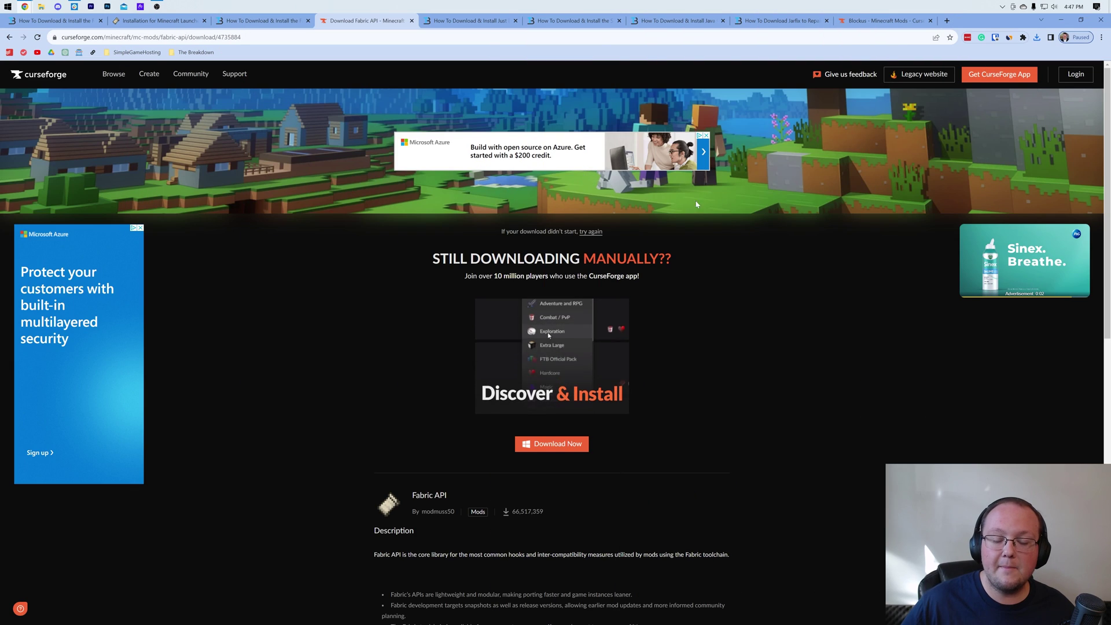
Check the recent downloads, then place the Blockus page beside the Fabric API page and review its description
left_click(1035, 38)
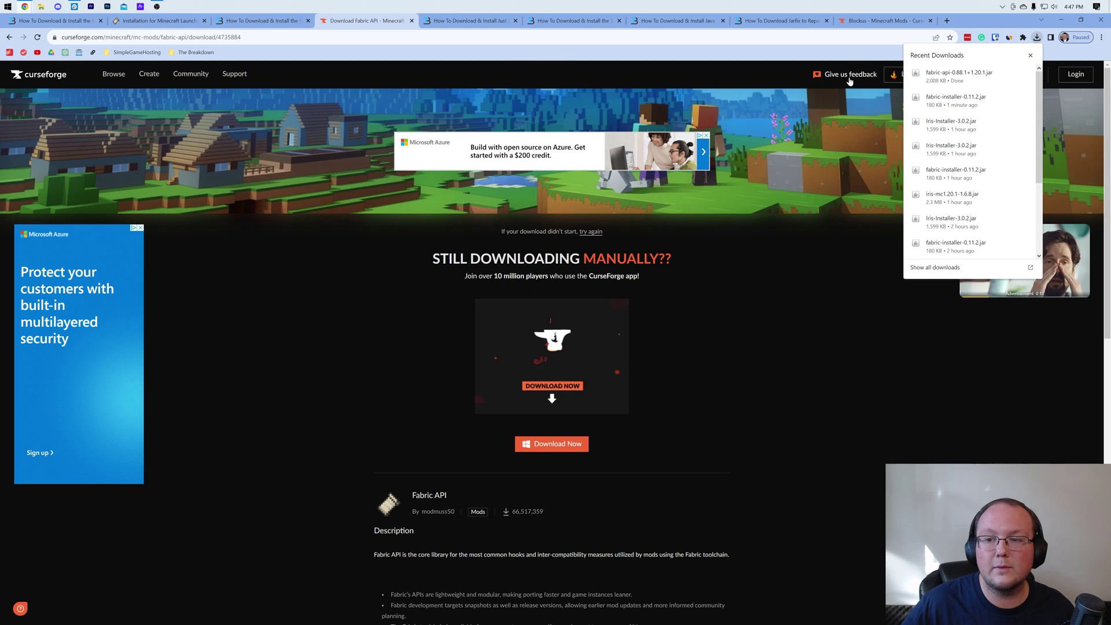
left_click_drag(886, 20, 469, 20)
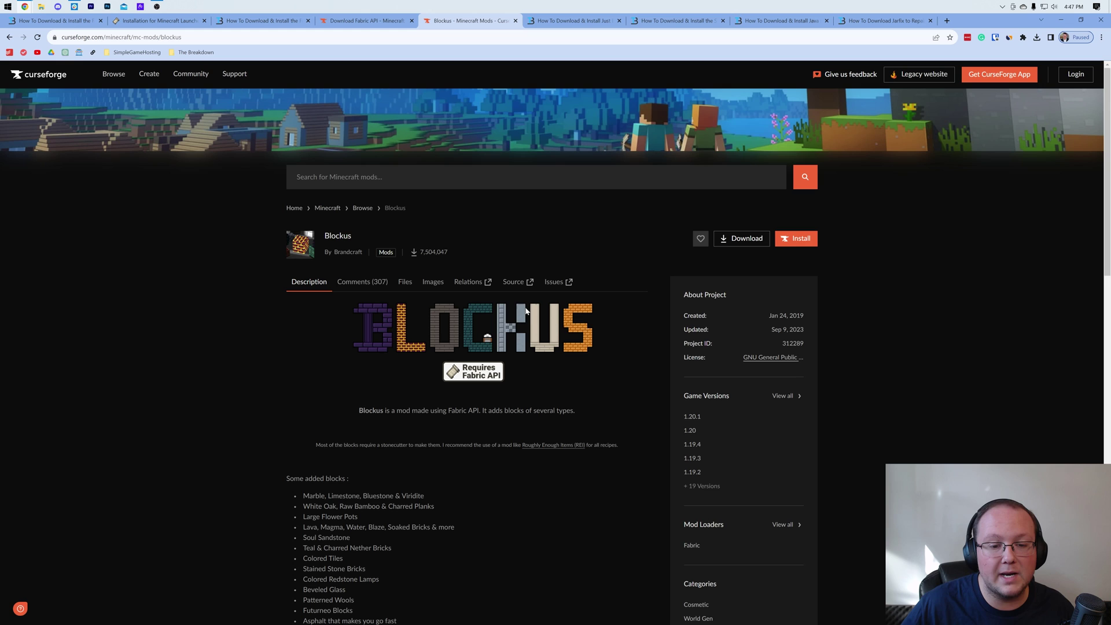
scroll(580, 348, "down", 4)
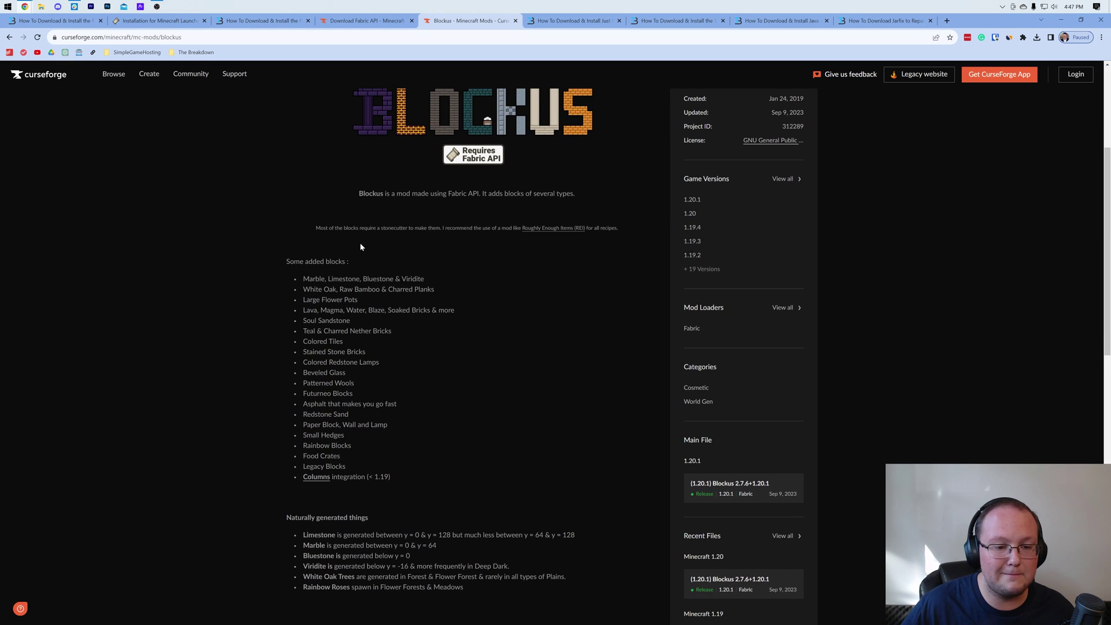
scroll(421, 417, "up", 4)
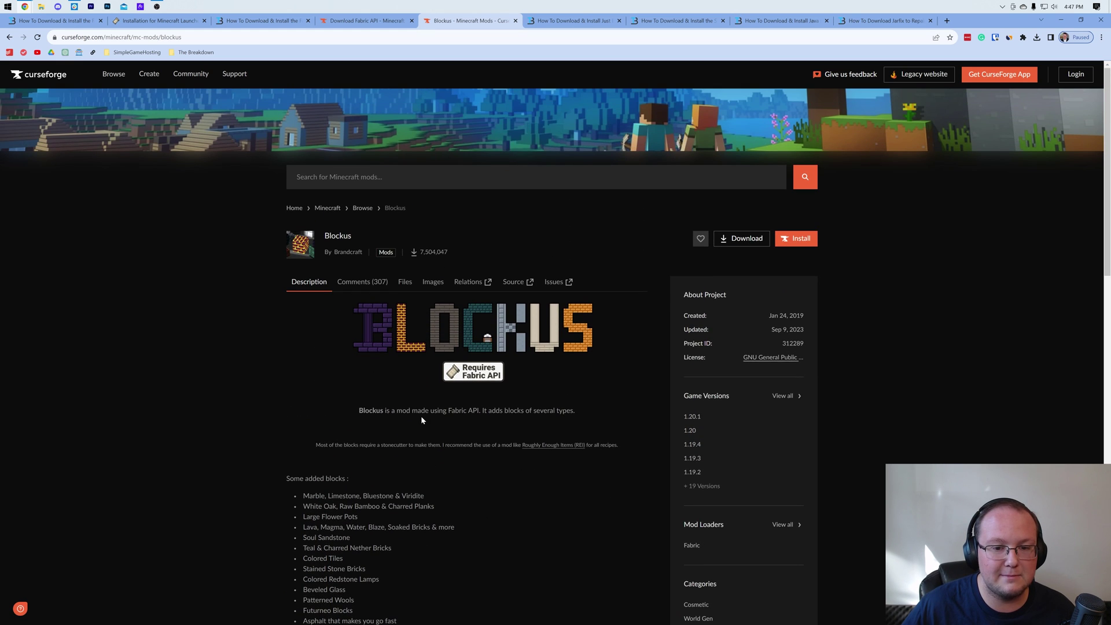
Download the (1.20.1) Blockus 2.7.6+1.20.1 file from the mod's file list
left_click(407, 287)
scroll(405, 290, "down", 2)
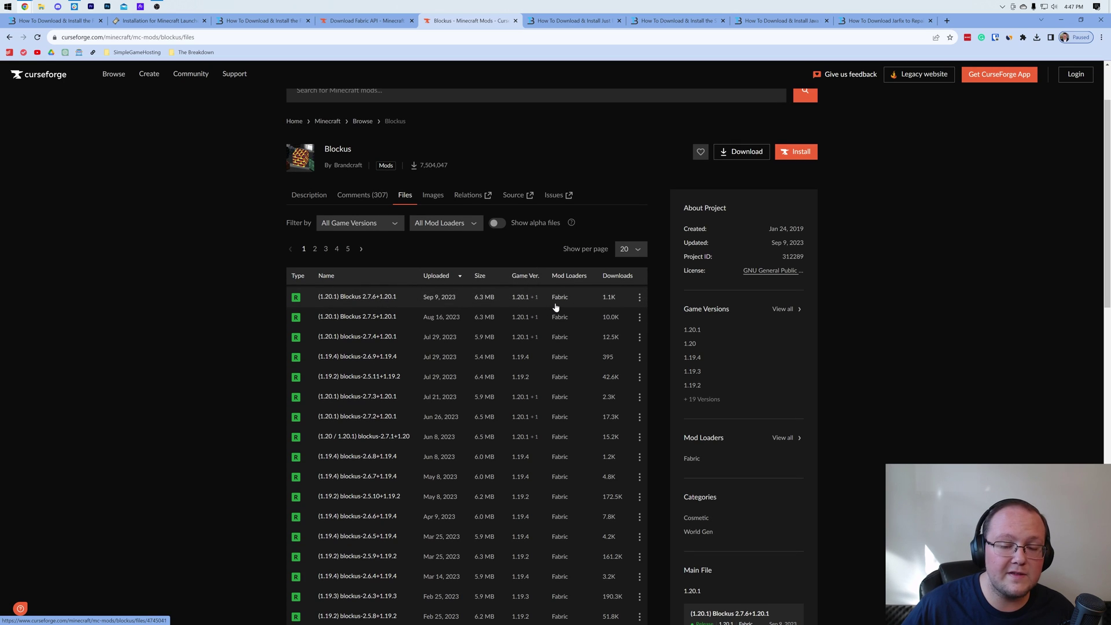
left_click(638, 299)
left_click(651, 331)
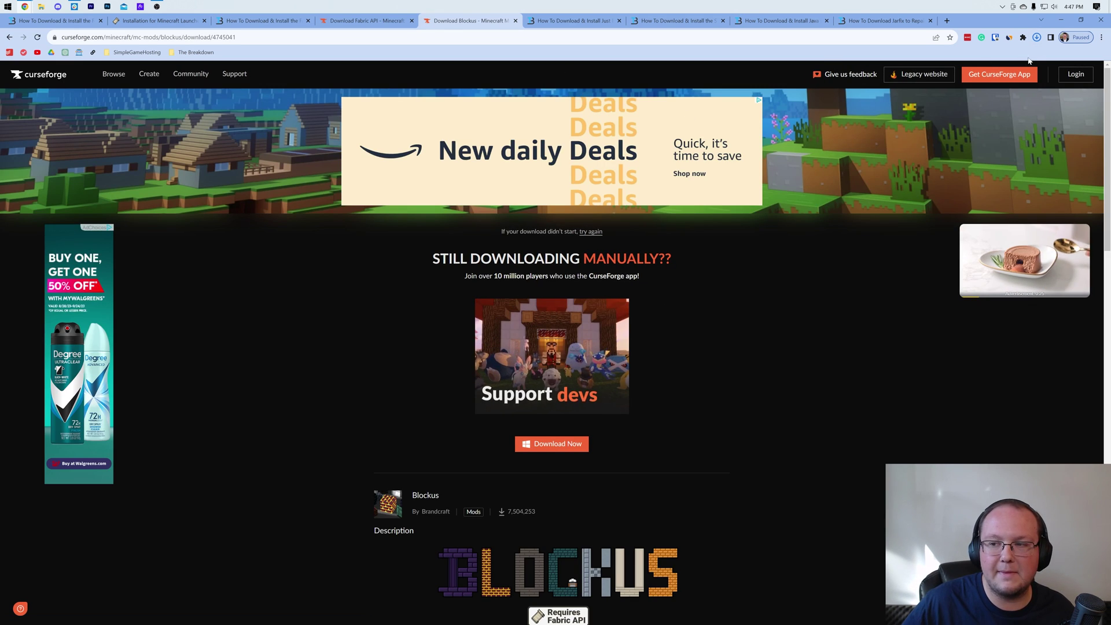
Switch to the Just Enough Items article and follow its download link to the JEI mod page
left_click(578, 21)
scroll(588, 340, "down", 4)
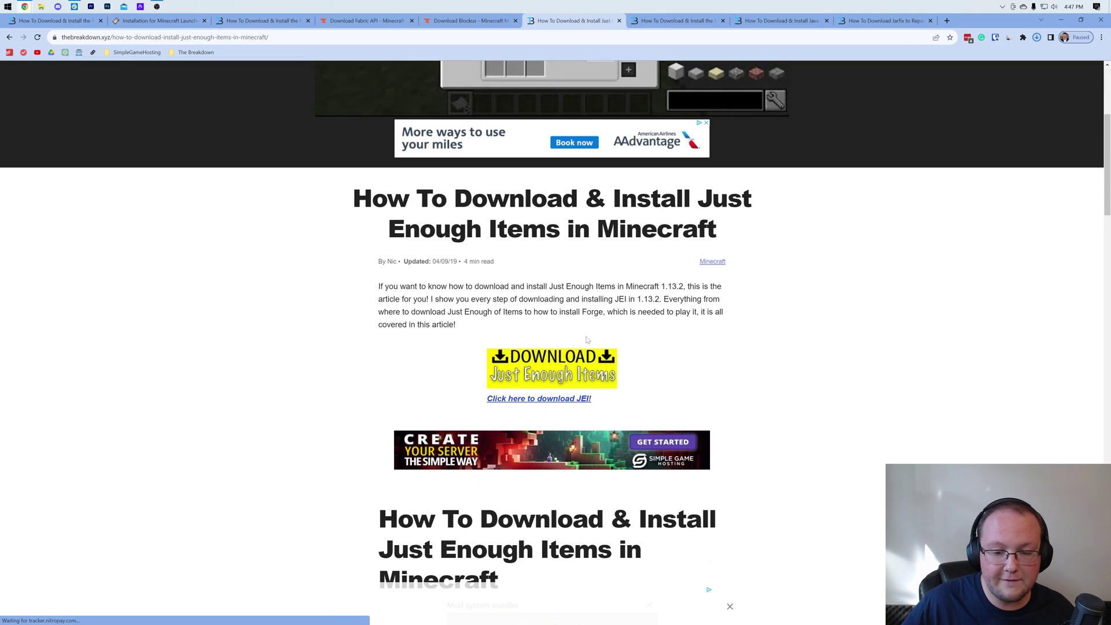
left_click(548, 363)
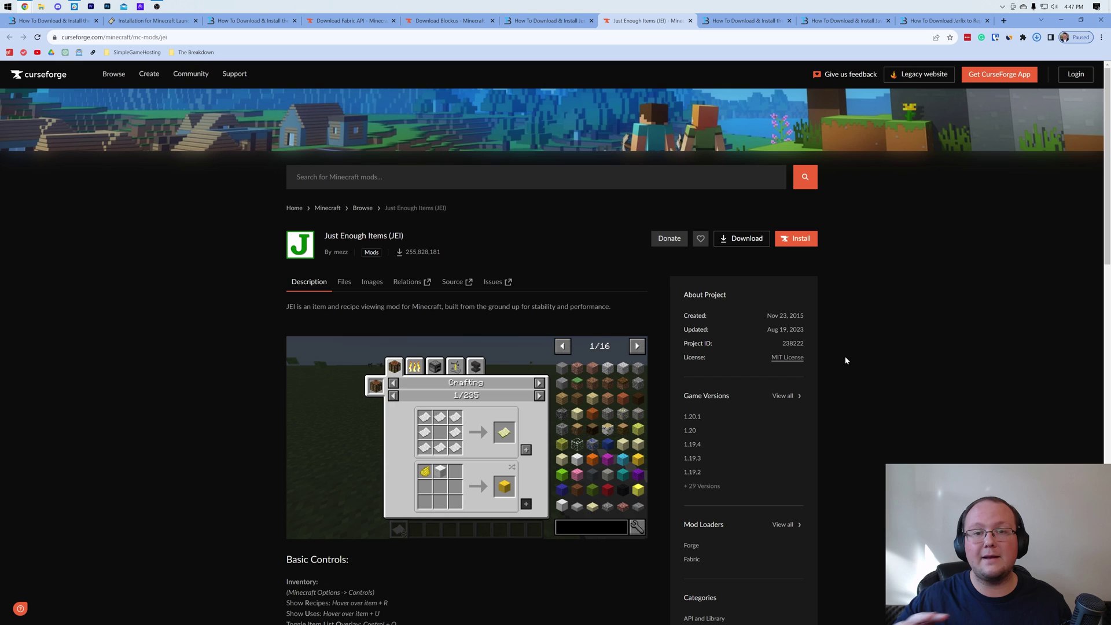
Look over the Just Enough Items download article, then return to the JEI mod page
left_click(567, 17)
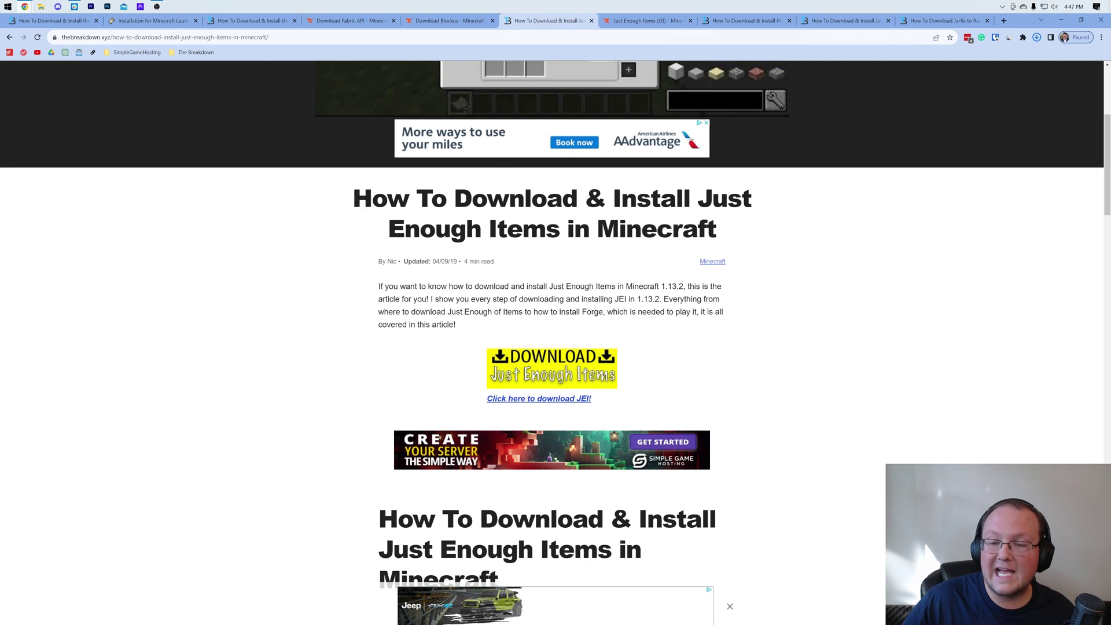
scroll(555, 341, "down", 1)
scroll(556, 341, "down", 1)
left_click(649, 21)
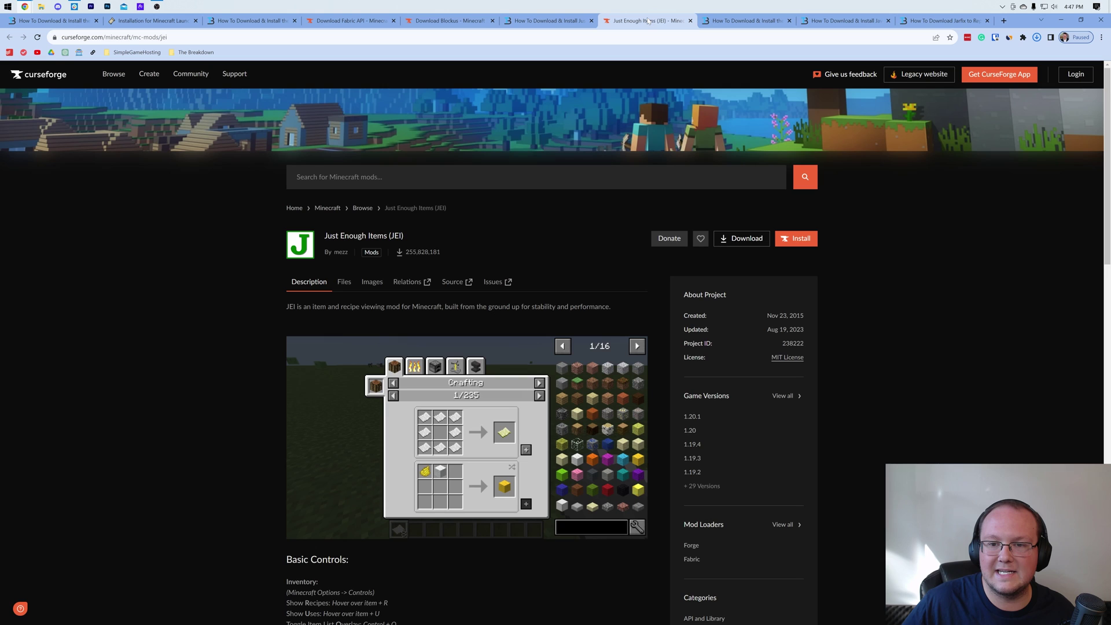
Download jei-1.20.1-fabric-15.2.0.27.jar from the Just Enough Items file list
left_click(344, 282)
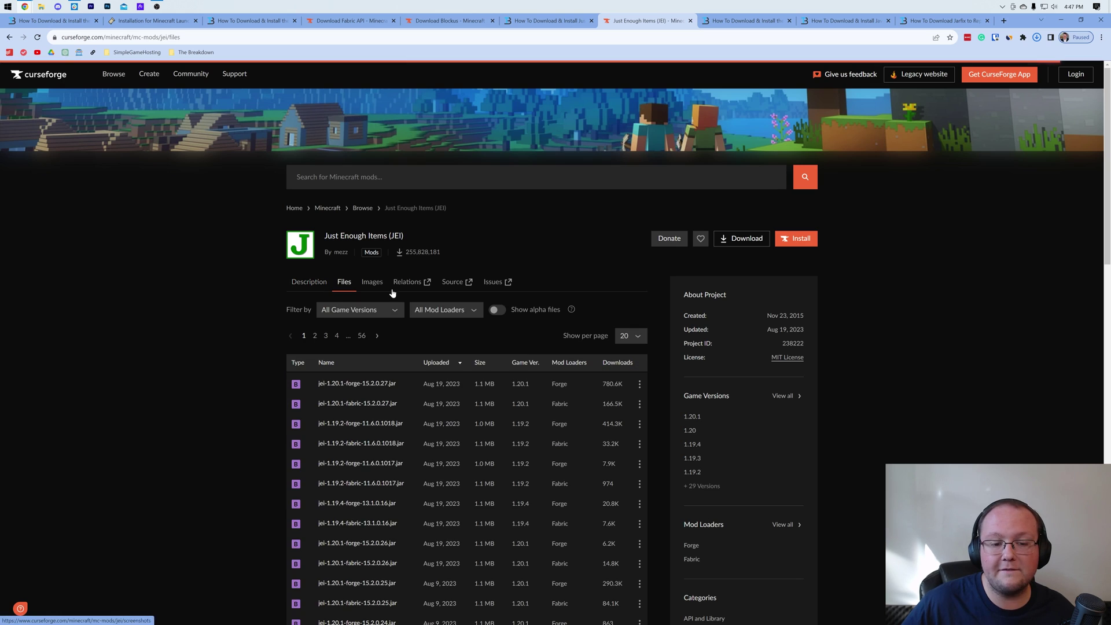
scroll(557, 298, "down", 2)
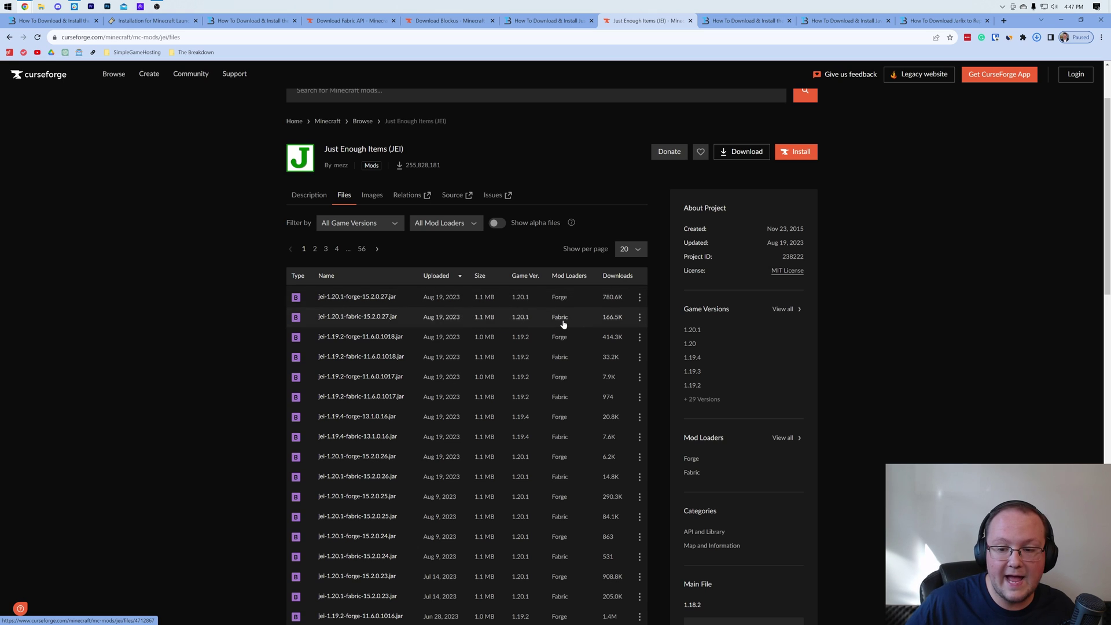
scroll(563, 323, "down", 2)
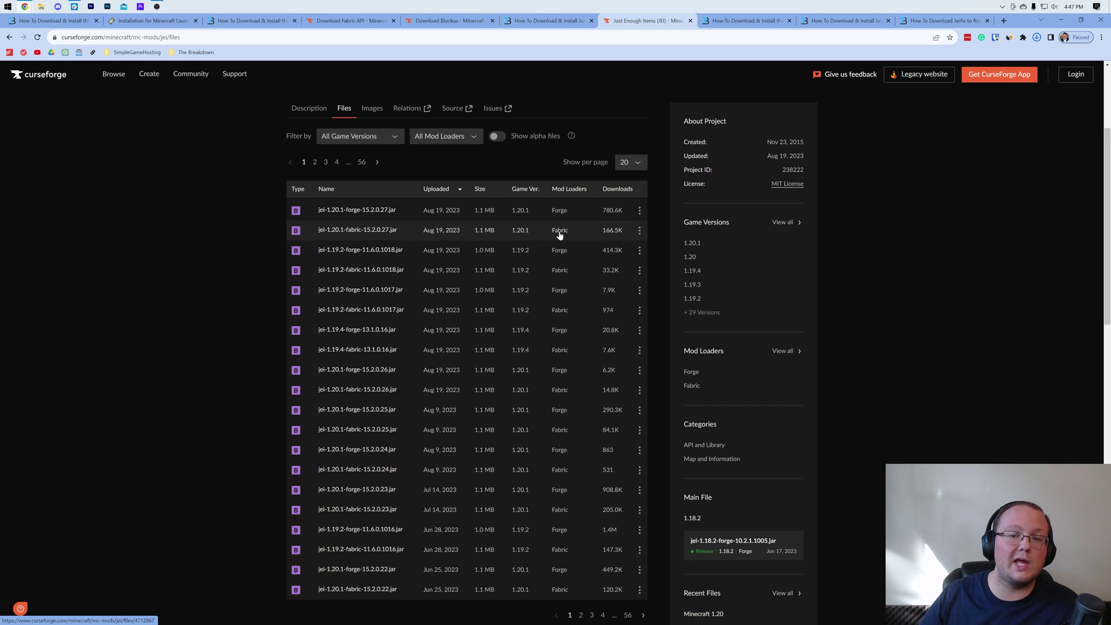
left_click(639, 231)
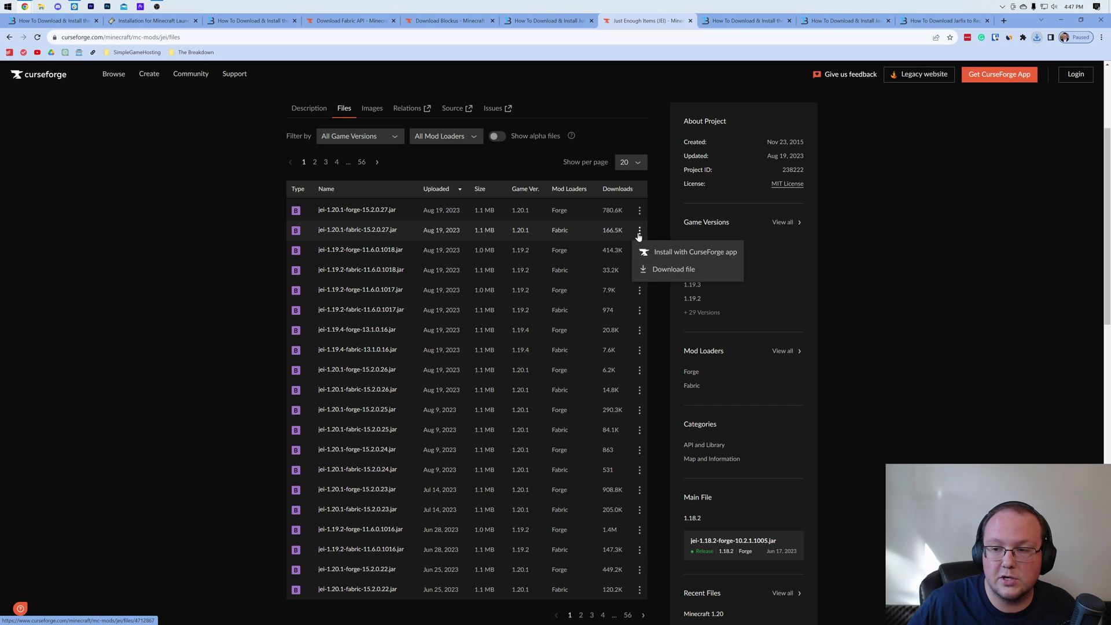
left_click(649, 268)
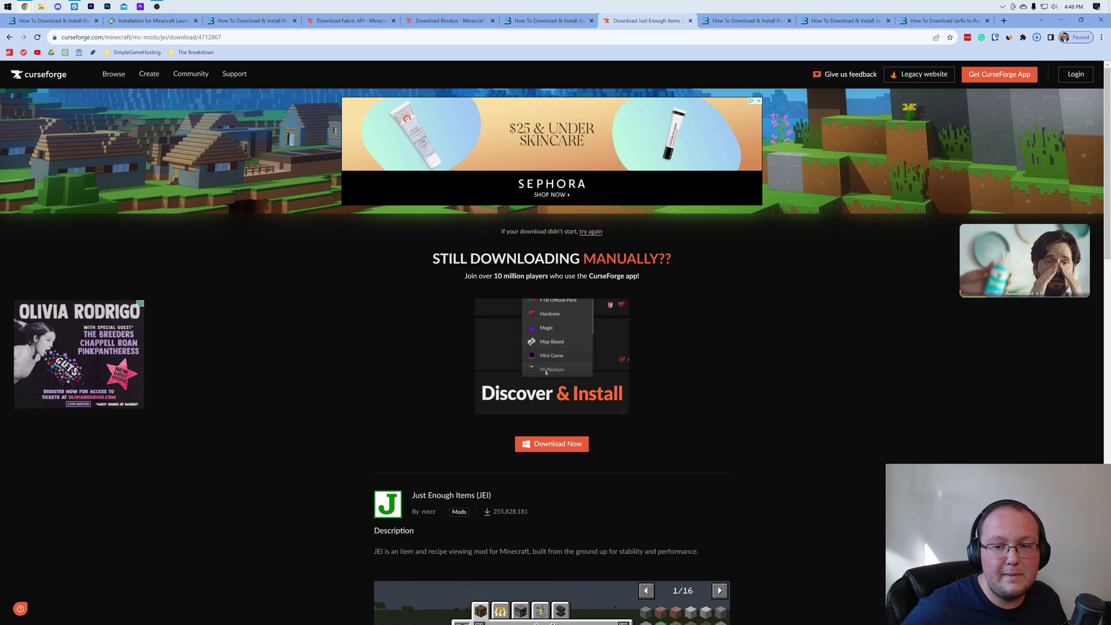
Switch to the Spark mod article and follow its download link to the spark mod page
left_click(746, 20)
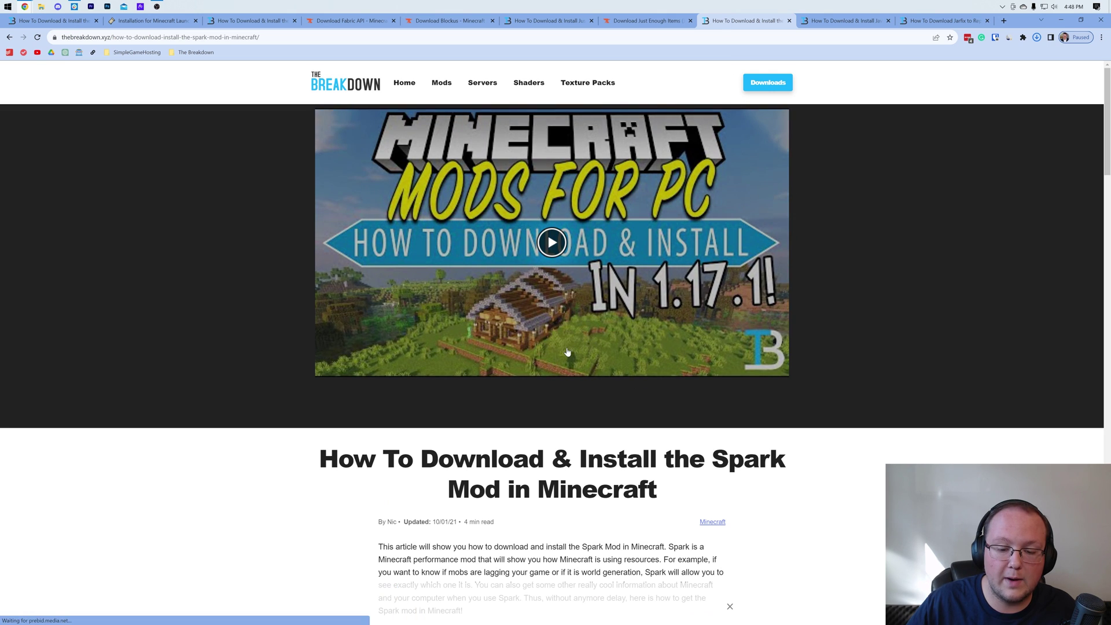
scroll(555, 347, "down", 3)
scroll(559, 333, "down", 3)
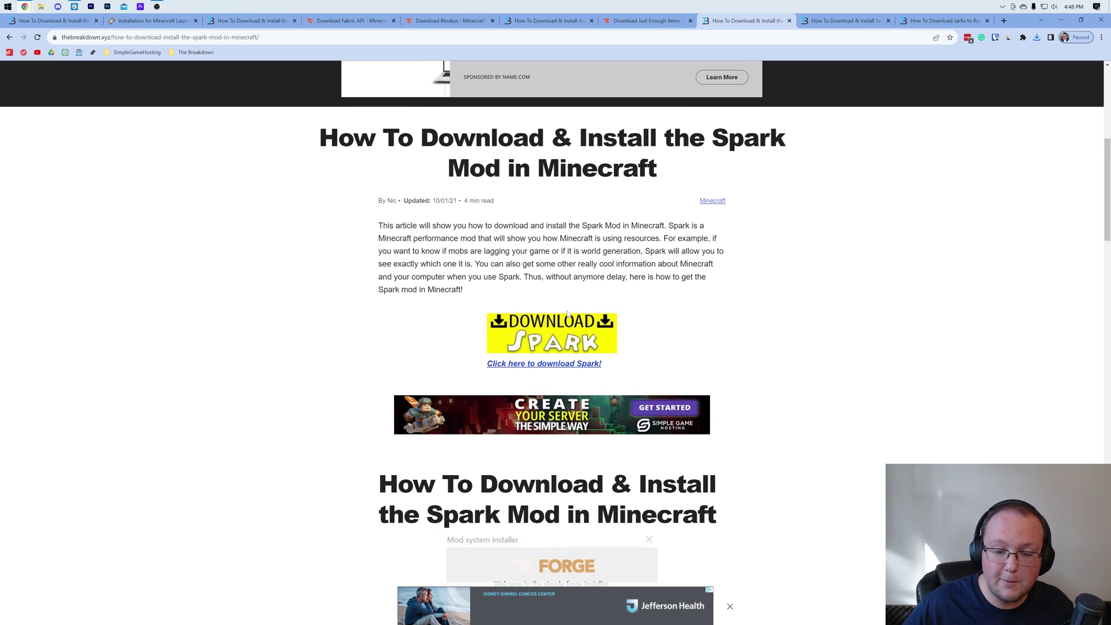
left_click(560, 334)
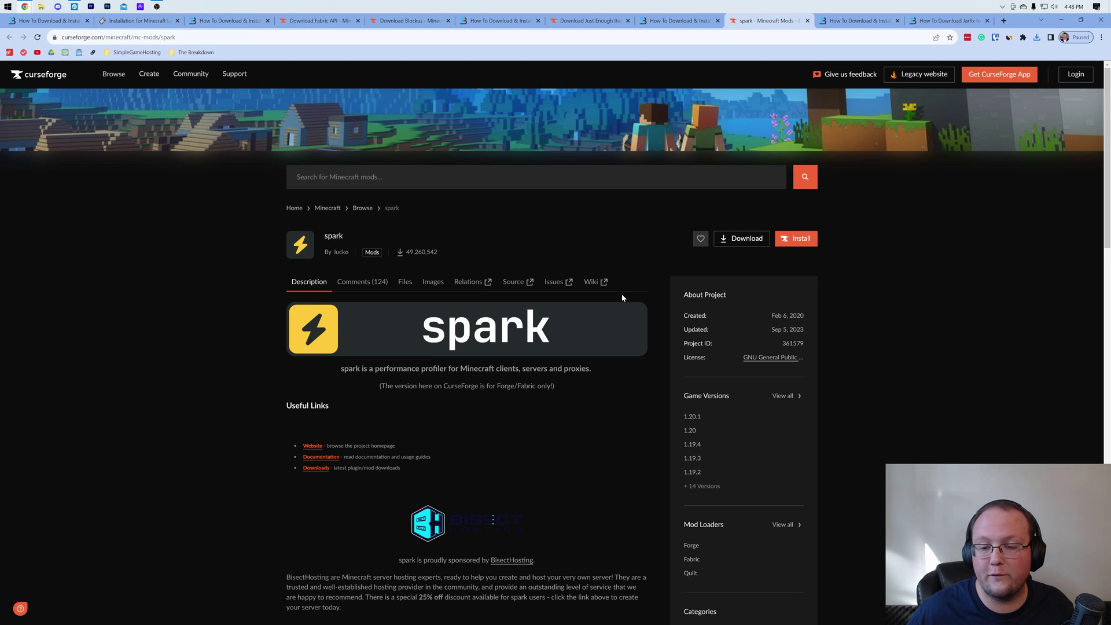
Download the 1.10.53 (Fabric 1.20.1) file from spark's file list
left_click(406, 282)
scroll(457, 320, "down", 2)
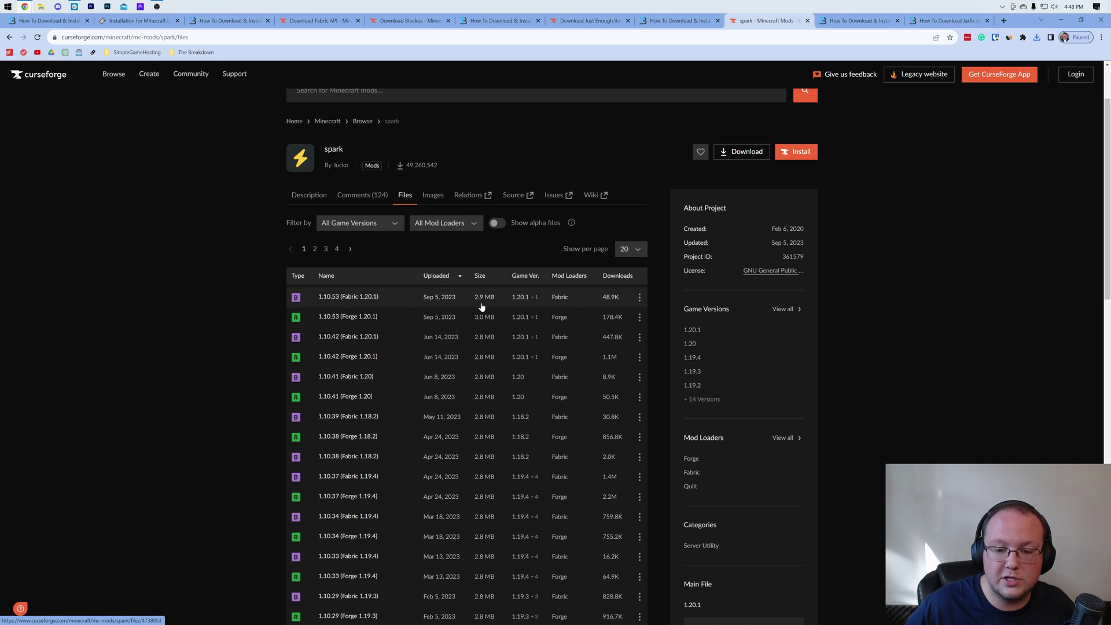
left_click(640, 297)
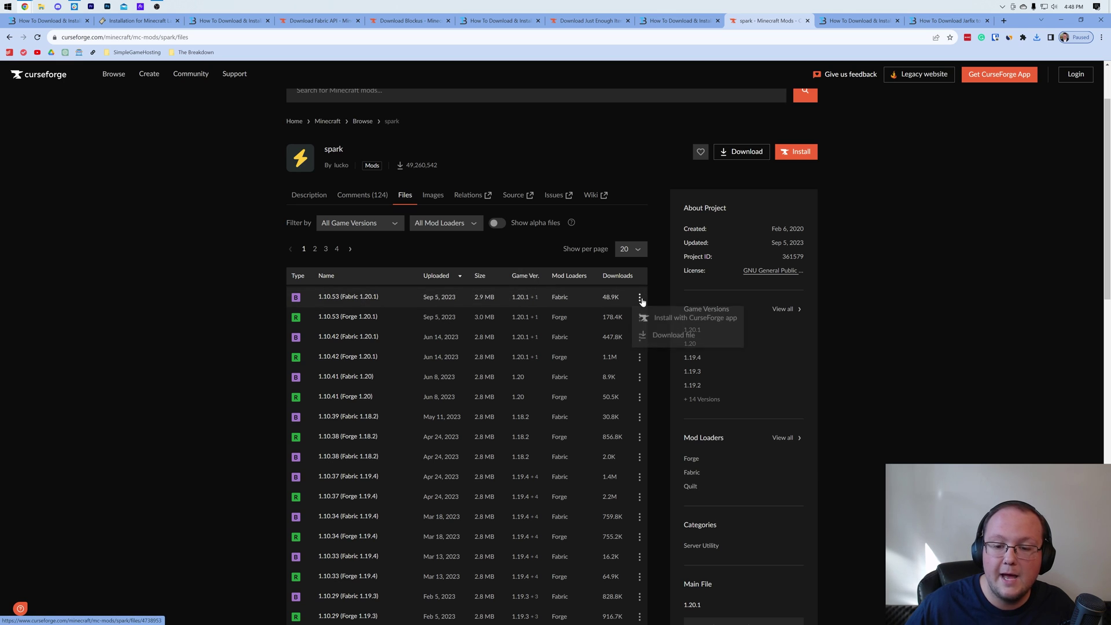
left_click(663, 335)
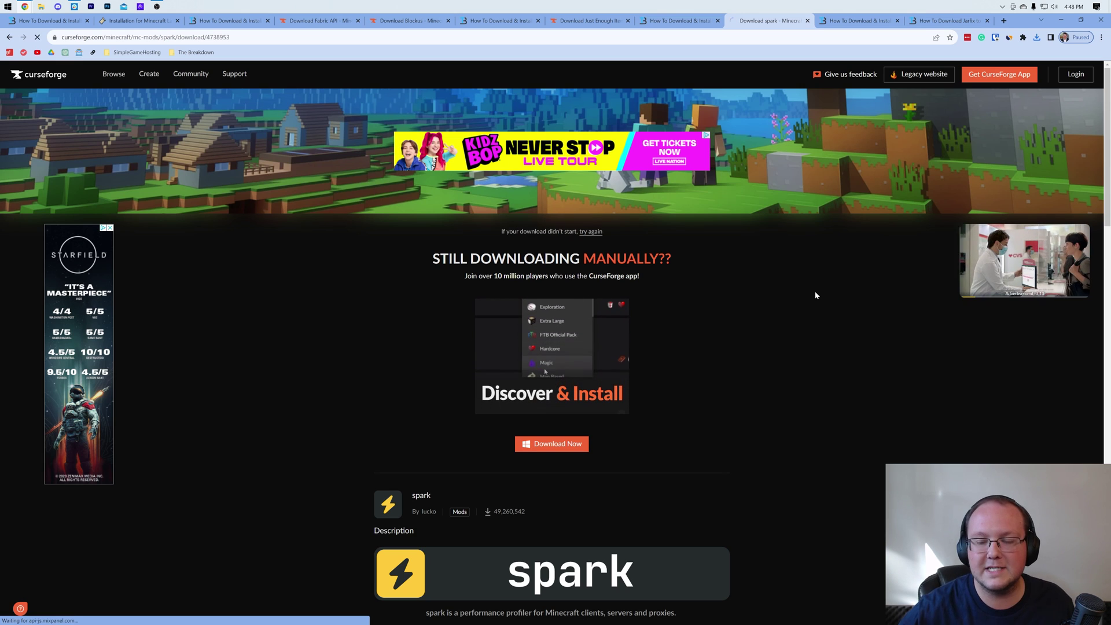
Leave the browser for the desktop and move the five downloaded jar files there from the Downloads folder
key("ctrl+Tab")
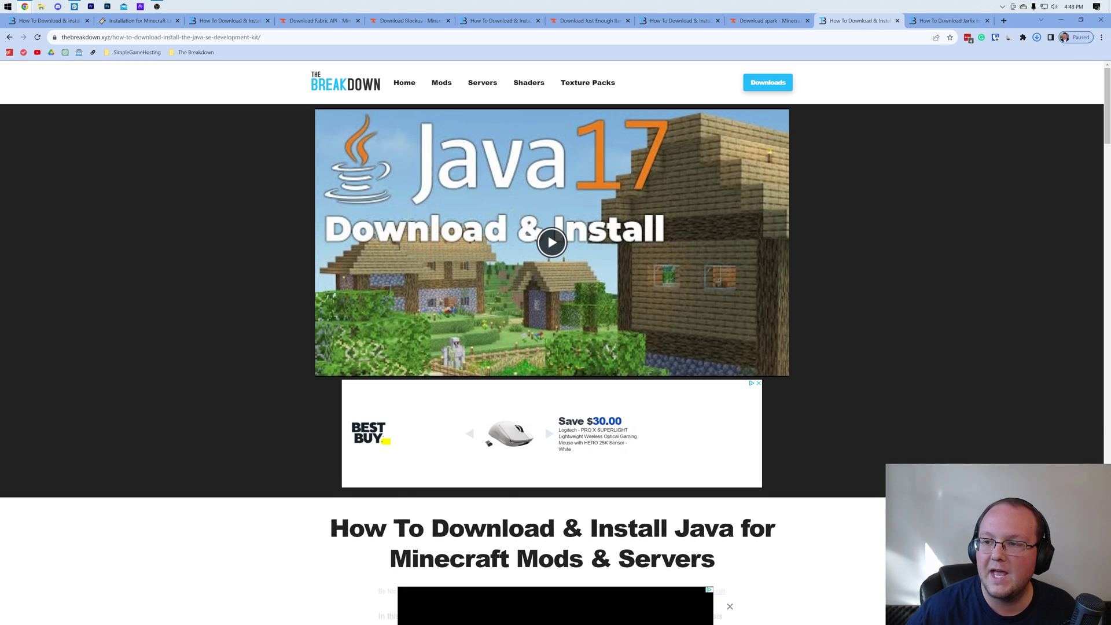
key("super+d")
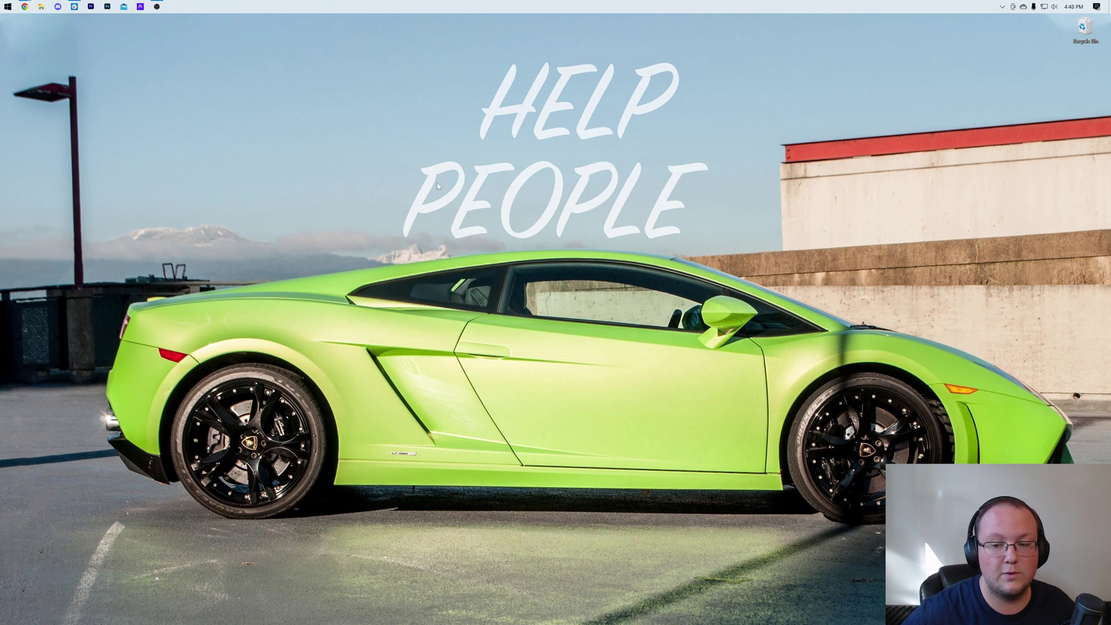
left_click(41, 7)
left_click(343, 214)
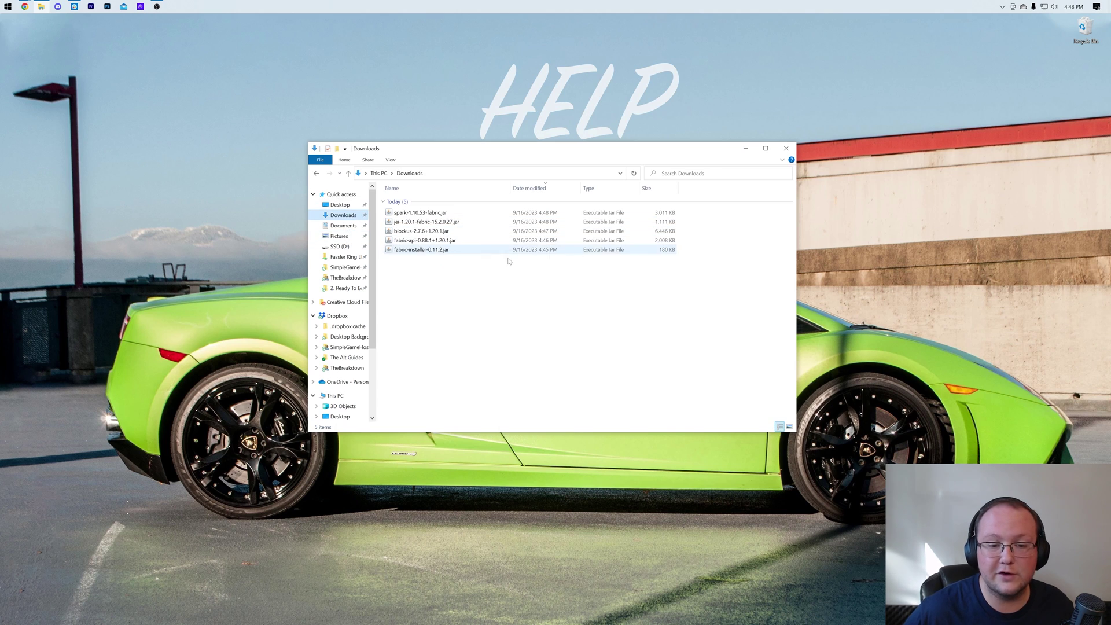
left_click_drag(509, 261, 444, 47)
left_click(787, 148)
Group the four mod and API jar files together on the desktop, with the Fabric installer file set apart beside them
left_click_drag(275, 174, 439, 71)
left_click_drag(278, 200, 482, 21)
left_click_drag(263, 249, 463, 78)
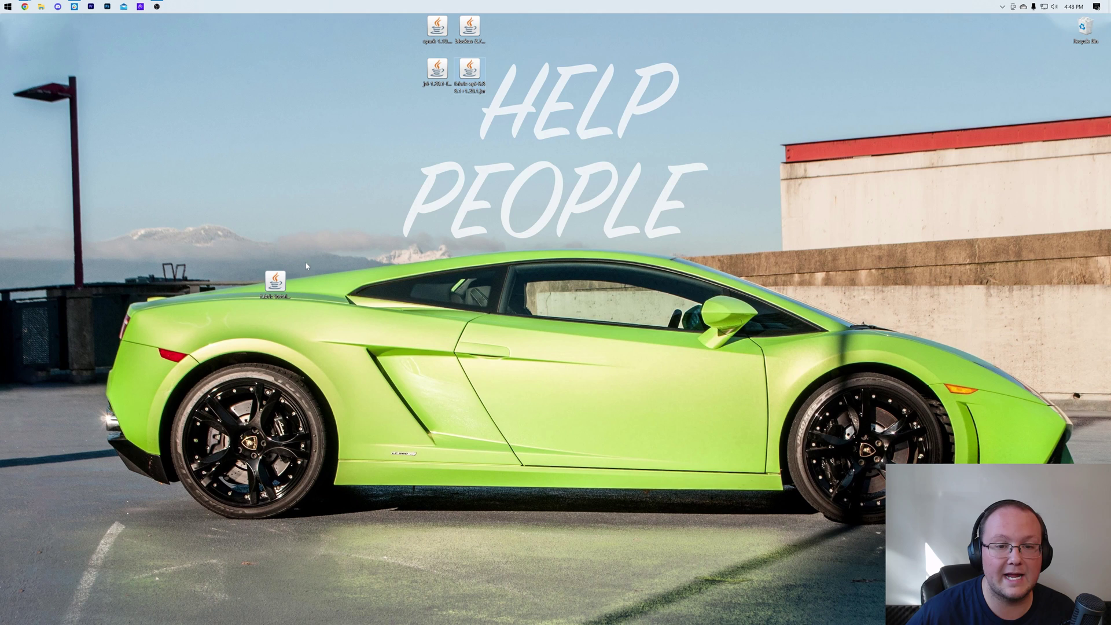
left_click_drag(275, 288, 370, 72)
left_click_drag(481, 145, 456, 145)
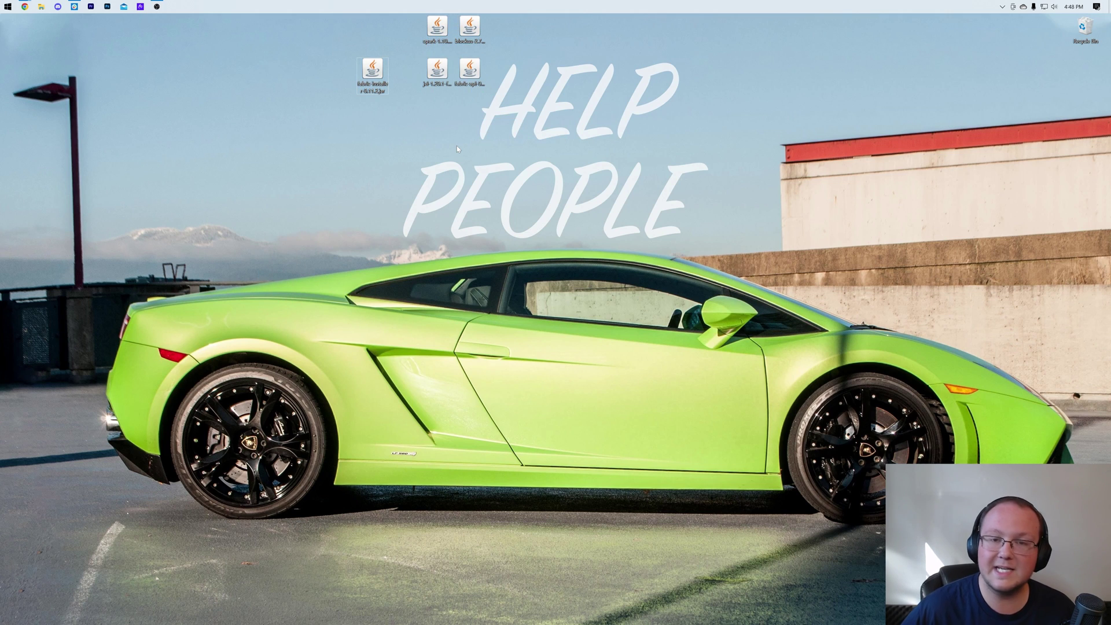
right_click(372, 65)
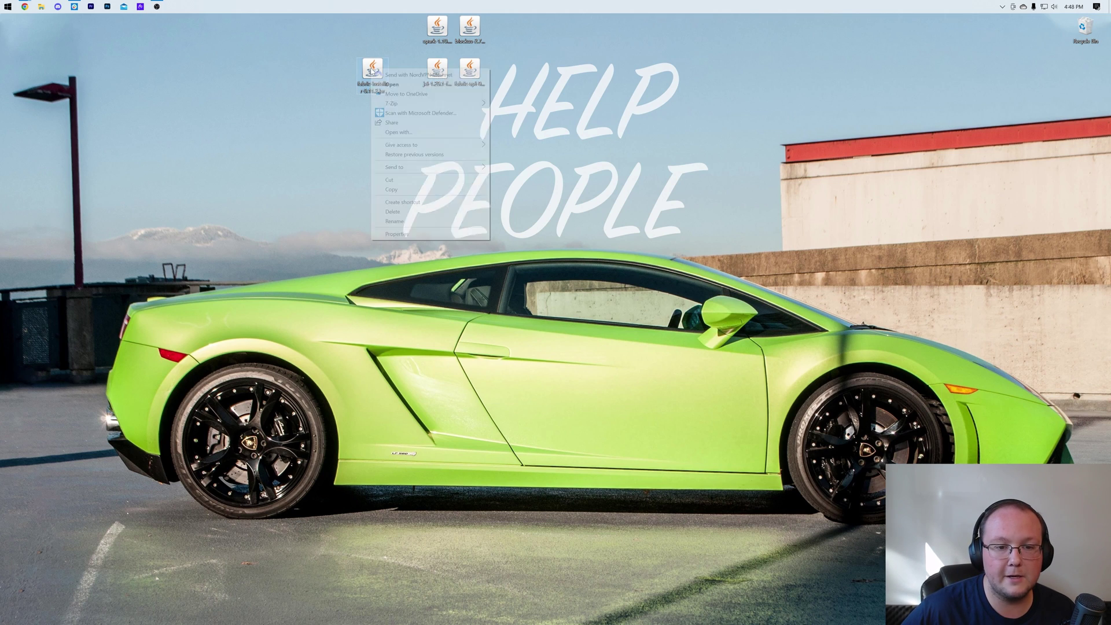
left_click(399, 132)
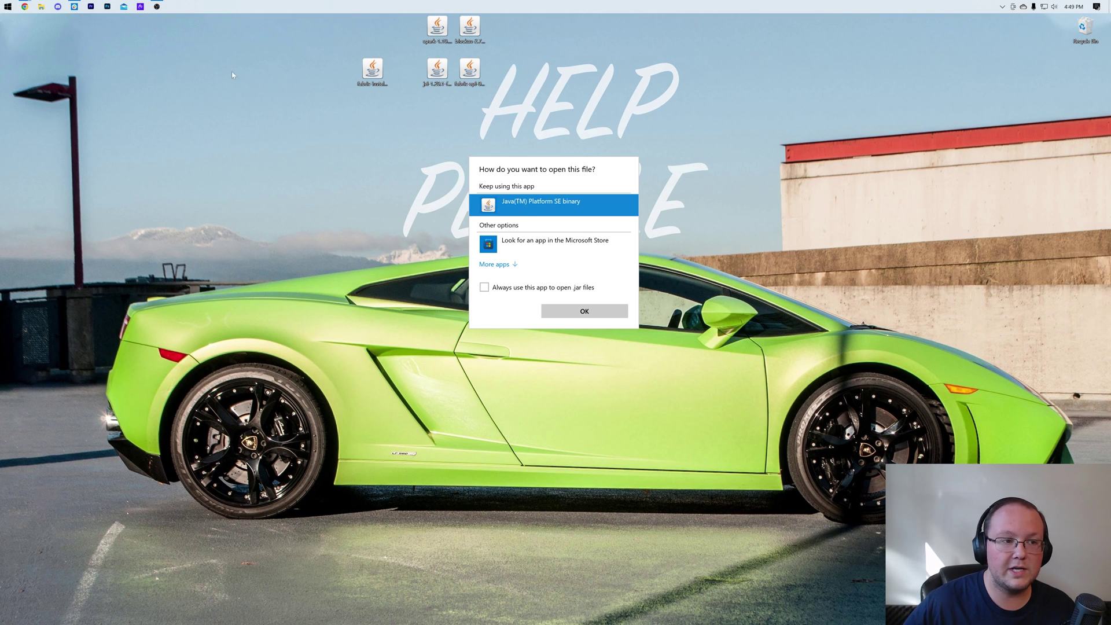
left_click(87, 39)
Switch to the browser and review the Java article's Java 17 download link and guide contents
mouse_move(29, 8)
left_click(116, 37)
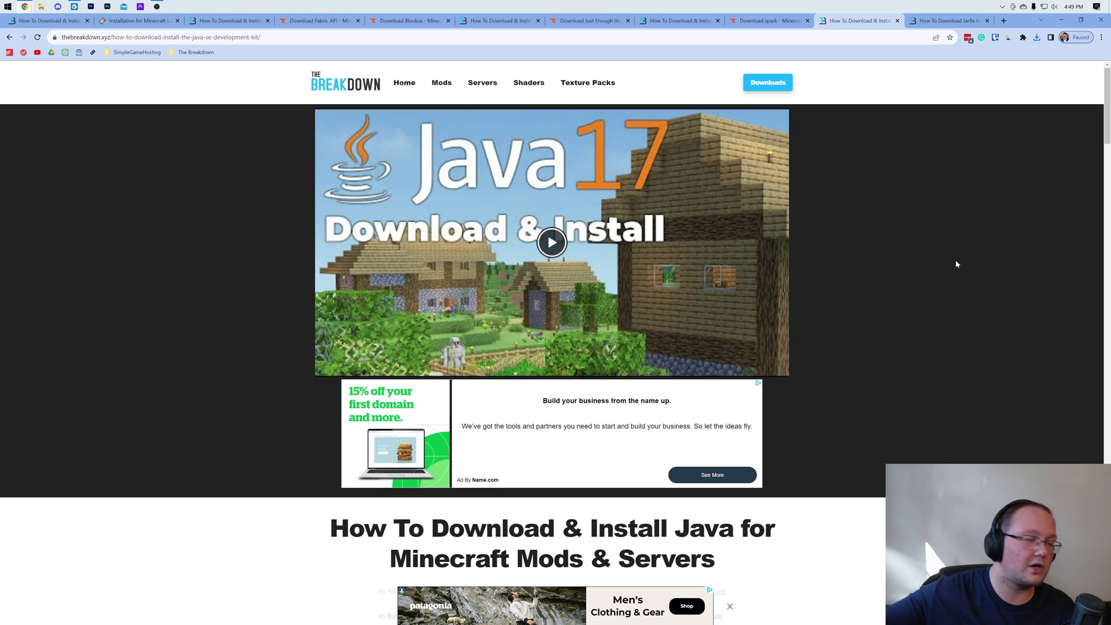
scroll(770, 319, "down", 7)
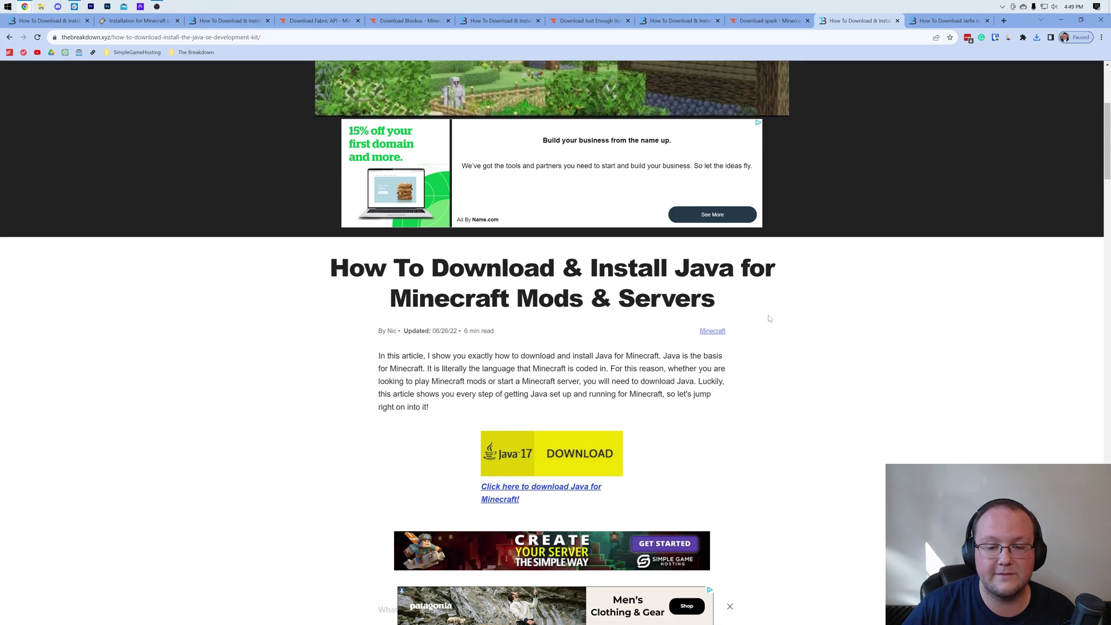
scroll(660, 359, "down", 2)
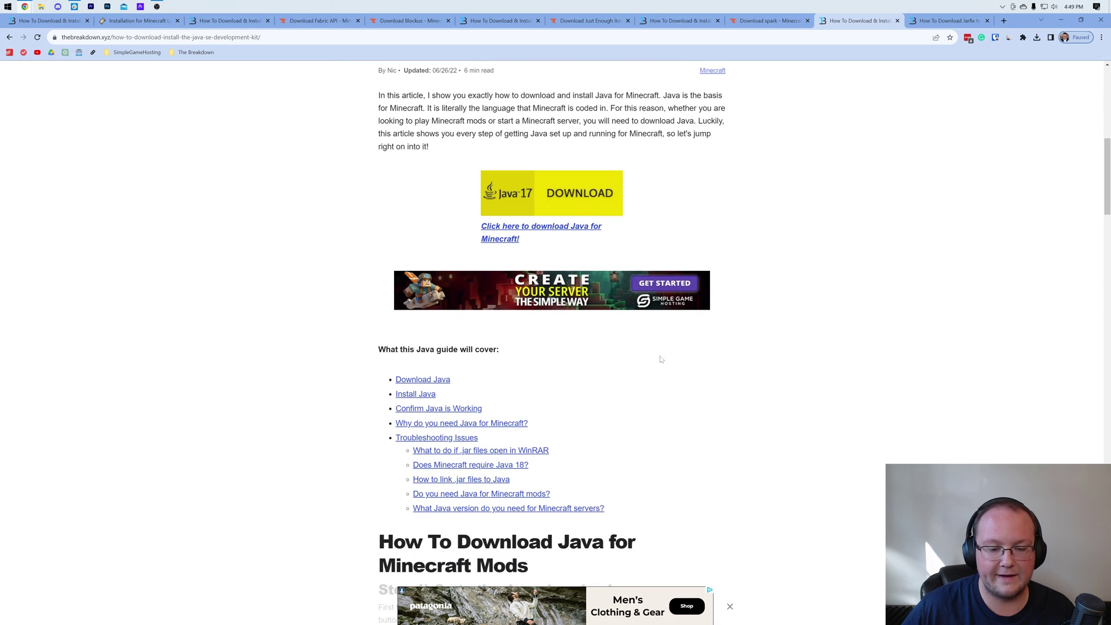
scroll(691, 400, "up", 8)
scroll(691, 399, "up", 2)
View the article on downloading Jarfix to repair .jar files, comparing it with the Java article
left_click(949, 20)
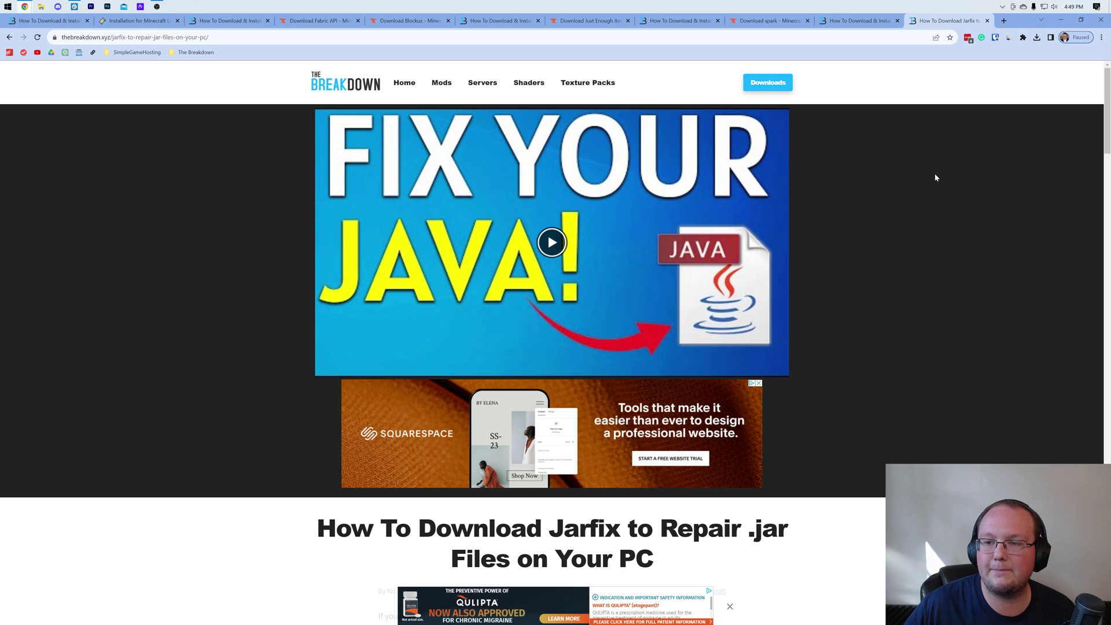
left_click(857, 21)
left_click(949, 20)
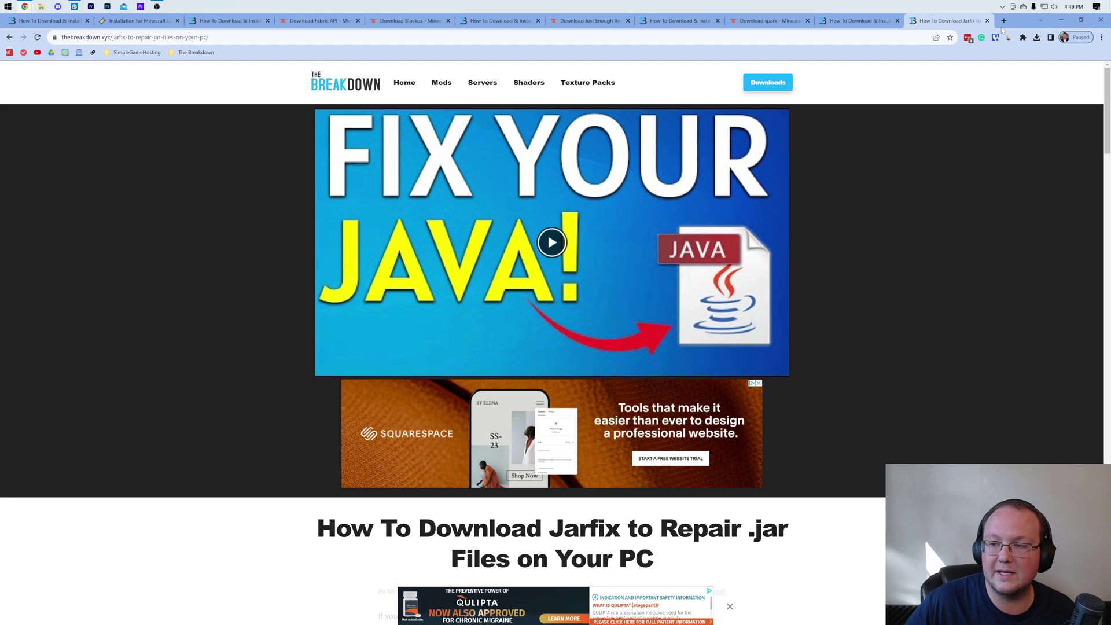
Return to the desktop and open the Fabric installer jar with Java(TM) Platform SE binary
left_click(1059, 21)
right_click(373, 68)
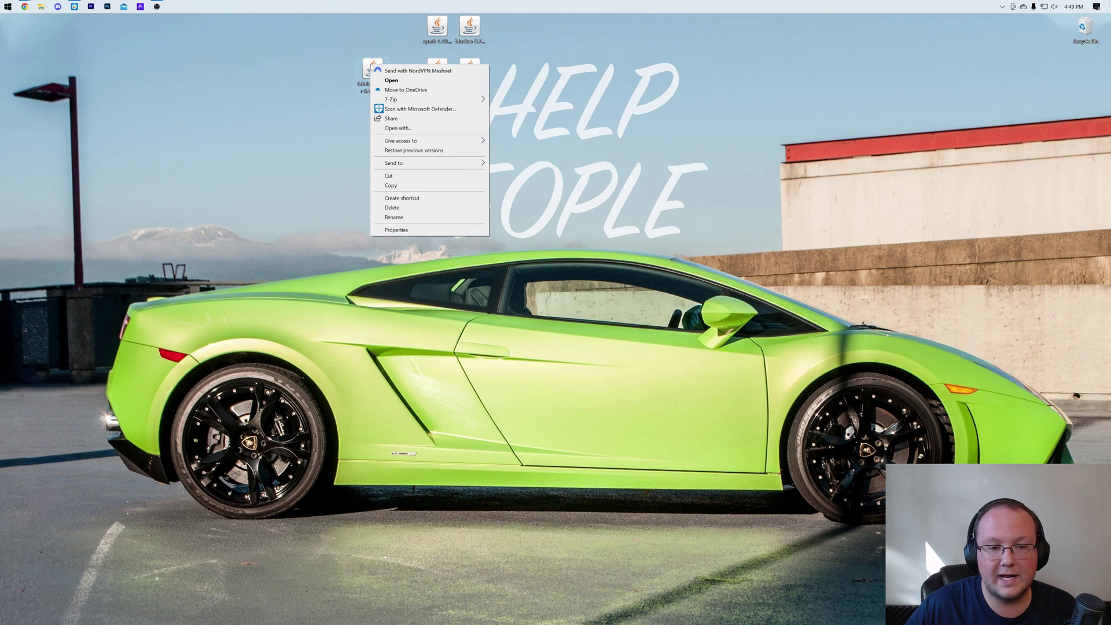
left_click(404, 129)
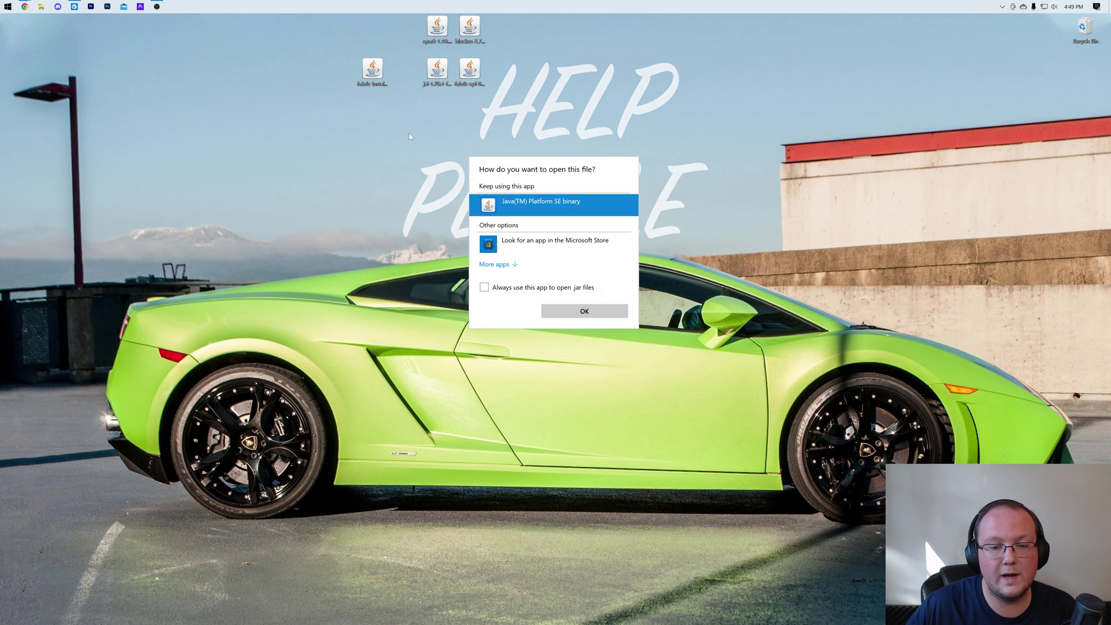
left_click(582, 313)
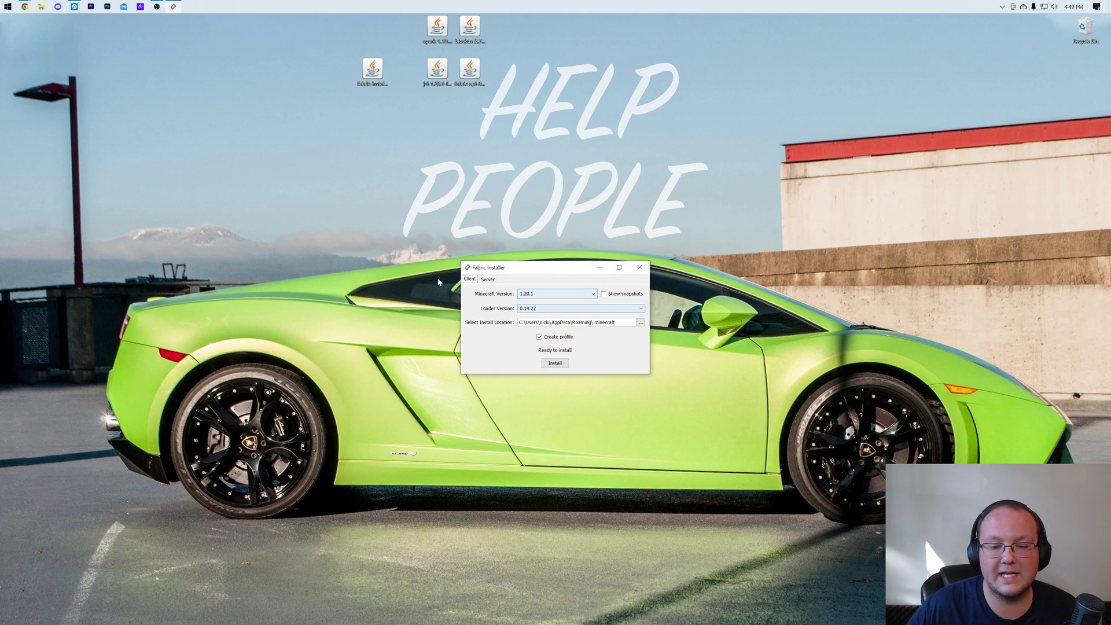
Install the Fabric client for Minecraft version 1.20.1 with loader version 0.14.22 and a launcher profile
left_click(555, 294)
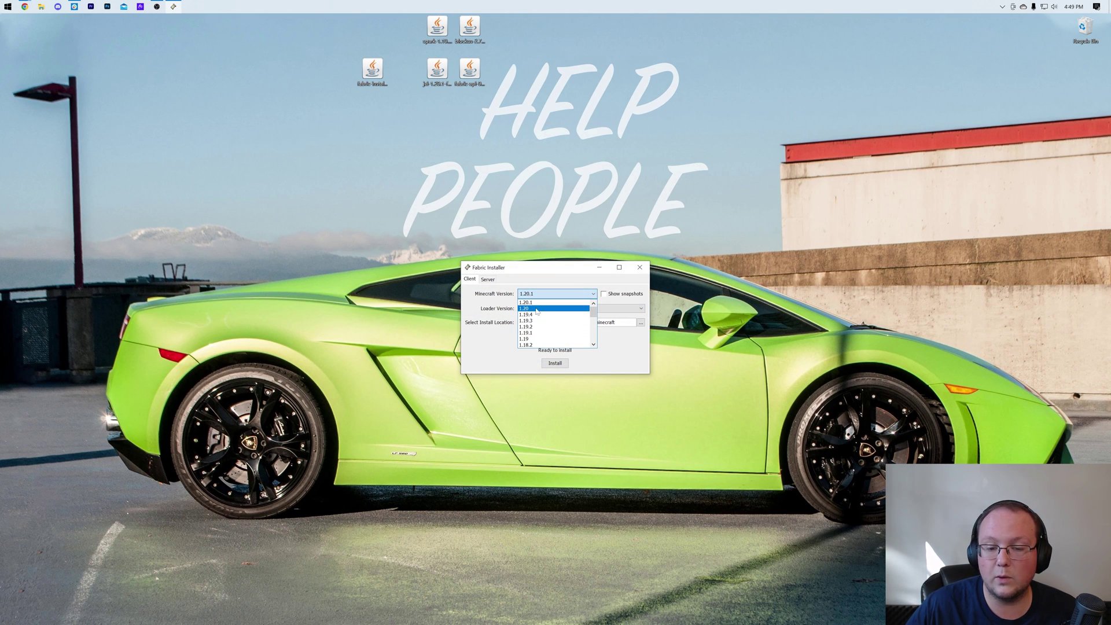
left_click(539, 302)
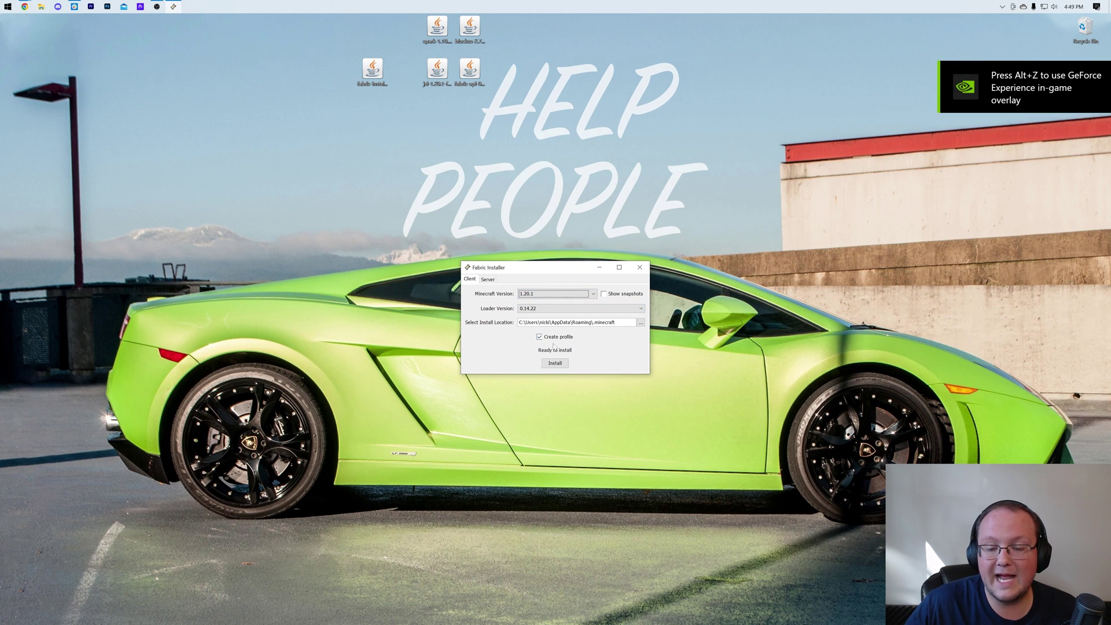
left_click(556, 364)
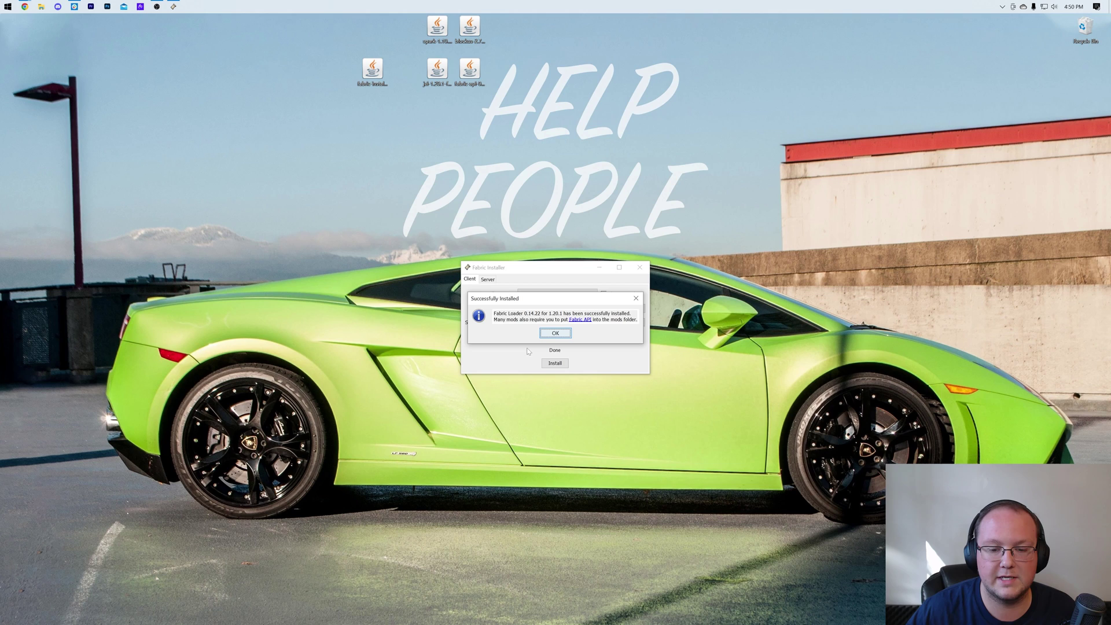
Close the Fabric installer and move its jar file from the desktop to the Recycle Bin
left_click(551, 334)
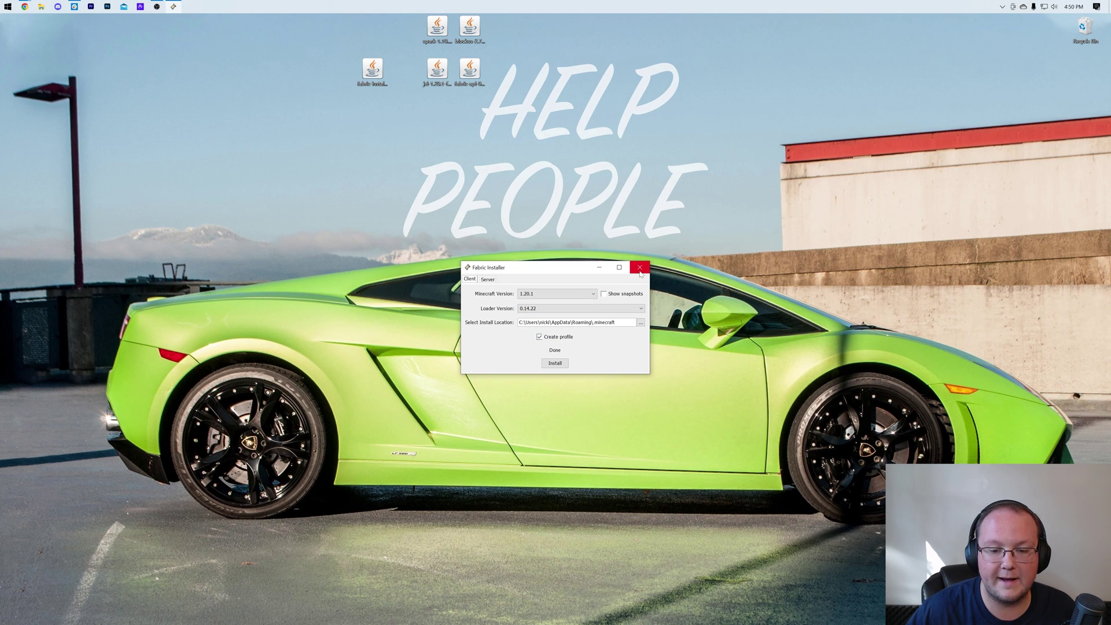
left_click(640, 269)
left_click_drag(373, 70, 1085, 28)
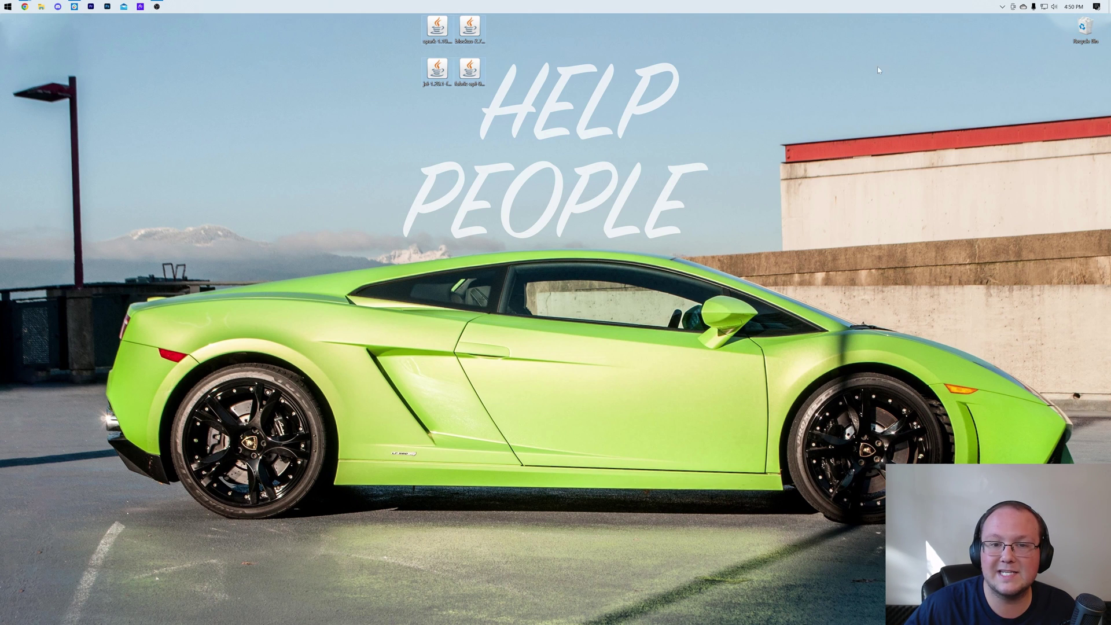
Open the Minecraft Launcher
left_click(8, 6)
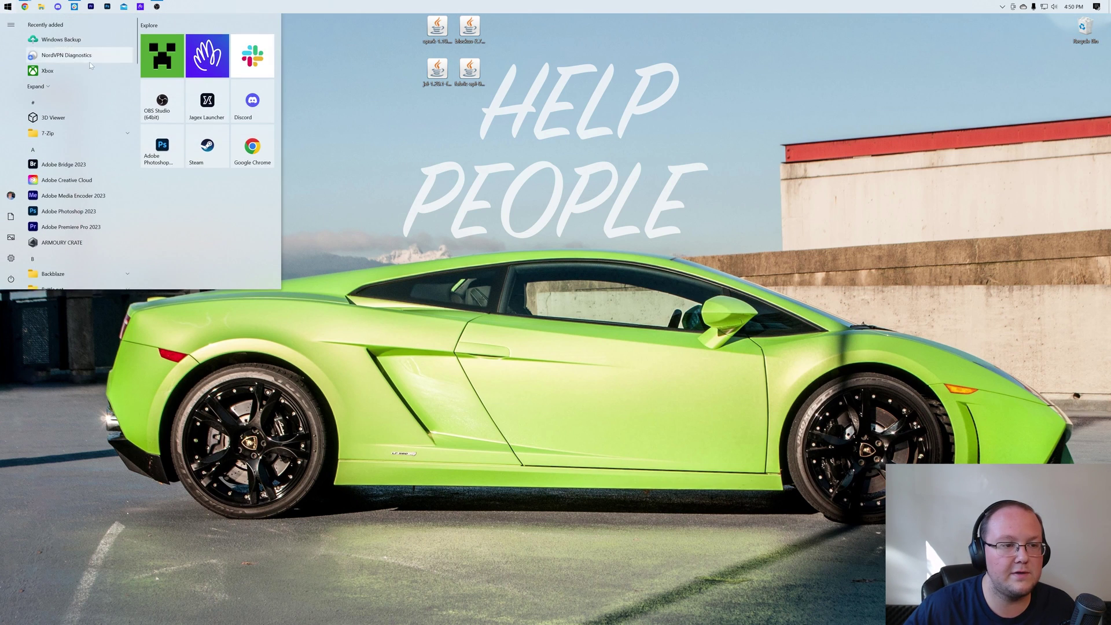
left_click(145, 63)
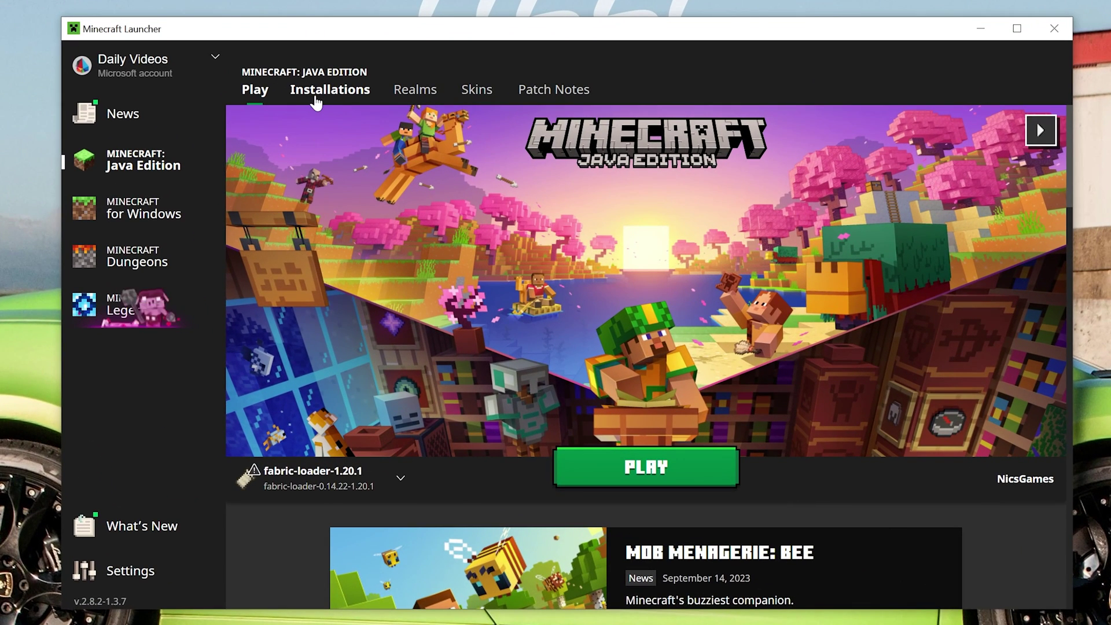
Show the Java Edition installations and include modded versions in the list
left_click(429, 173)
left_click(901, 148)
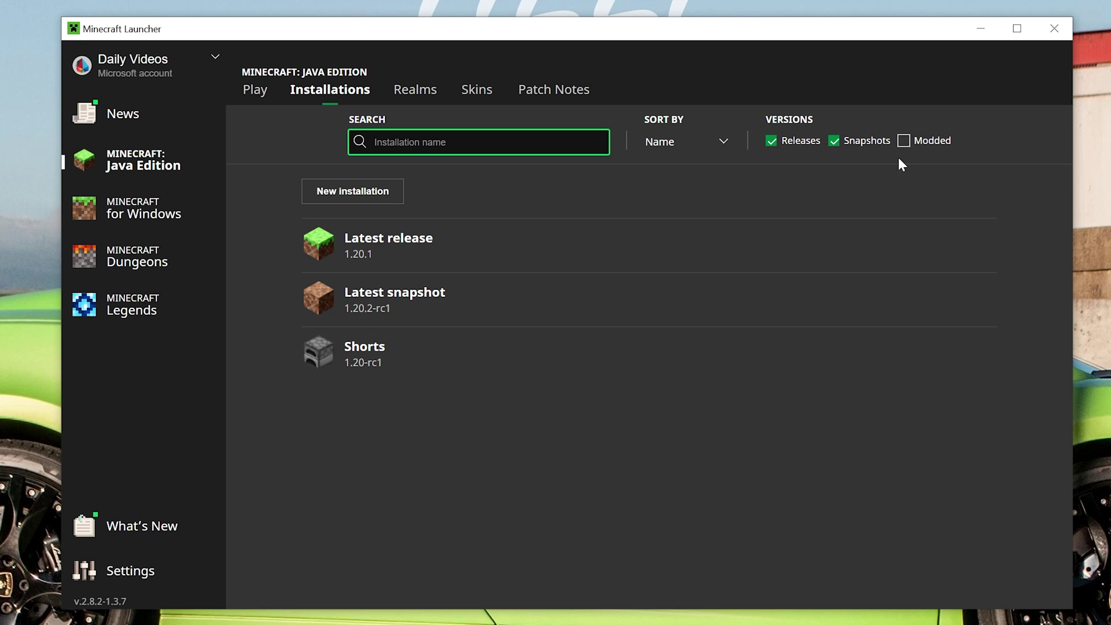
left_click(905, 142)
left_click(906, 143)
left_click(904, 143)
mouse_move(463, 249)
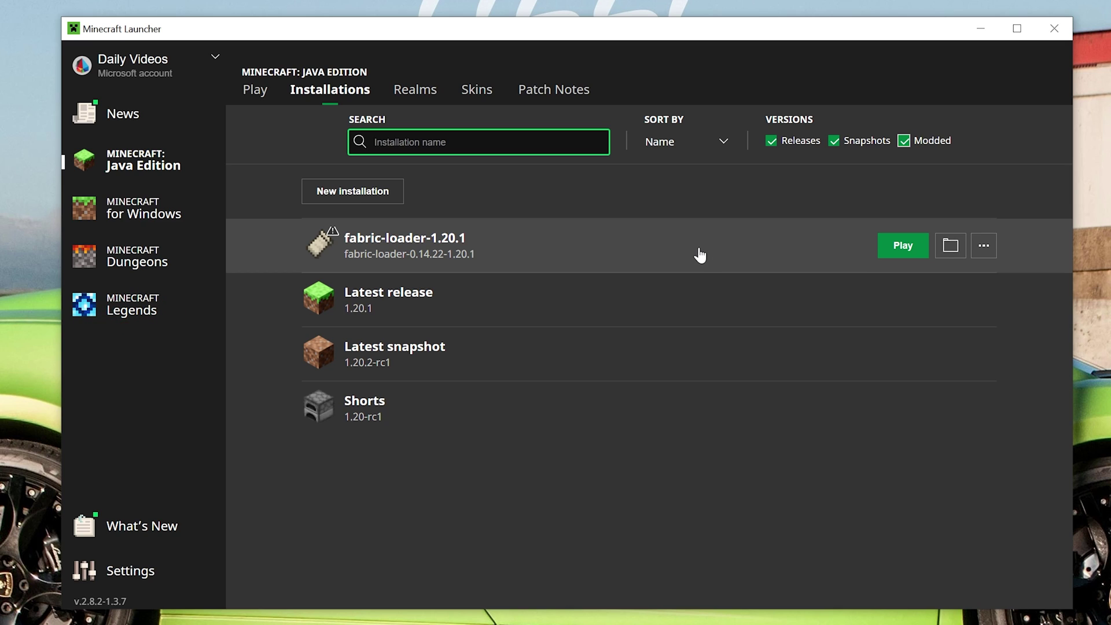
Create an installation named SimpleGameHosting.com using release fabric-loader-0.14.22-1.20.1 with a resolution of 2560x1440
left_click(370, 192)
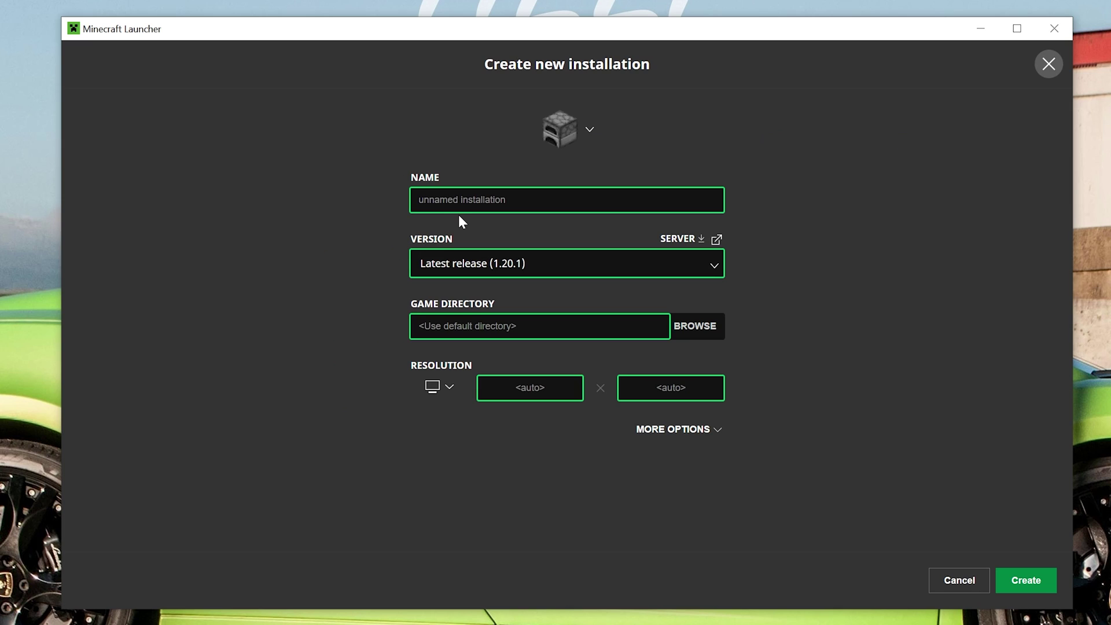
type("Simp")
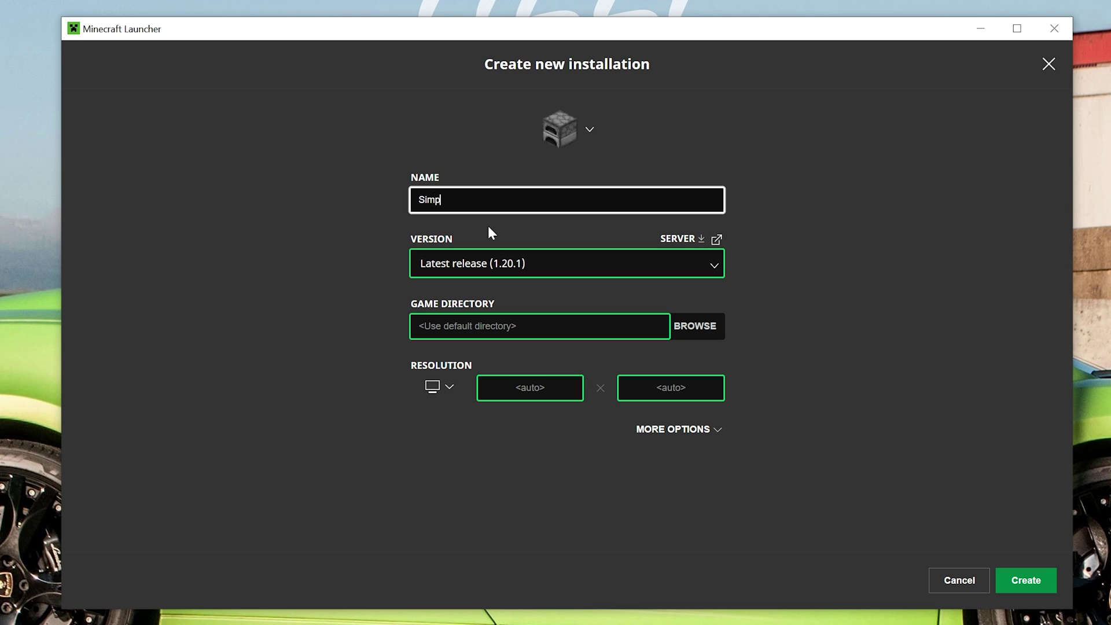
type("leGameHosting.com")
left_click(440, 263)
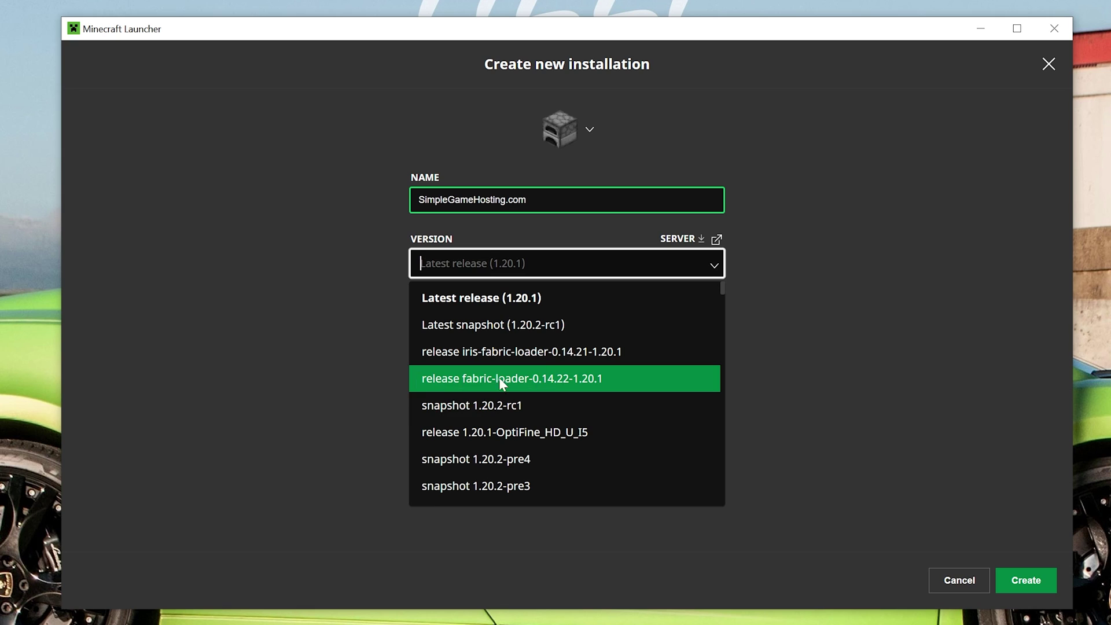
left_click(597, 383)
left_click(429, 411)
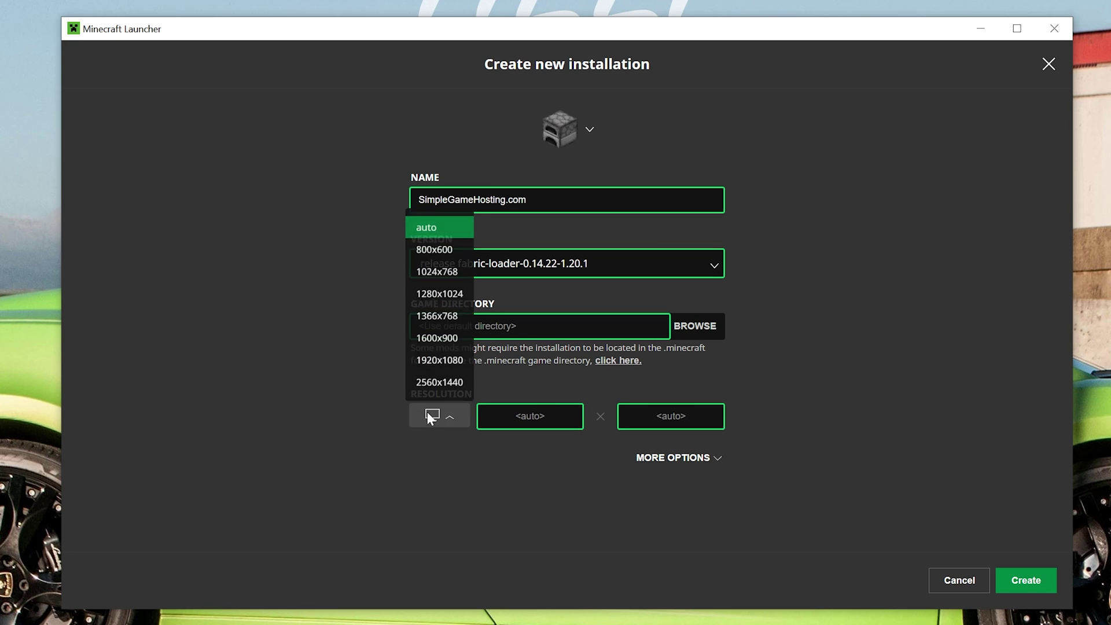
left_click(453, 380)
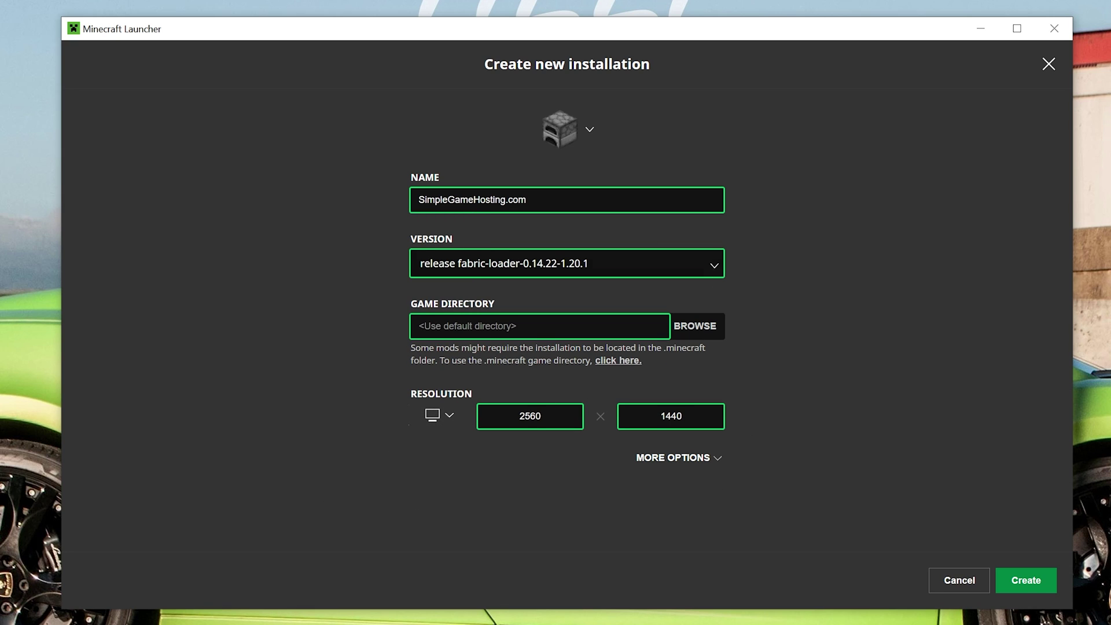
left_click(1026, 580)
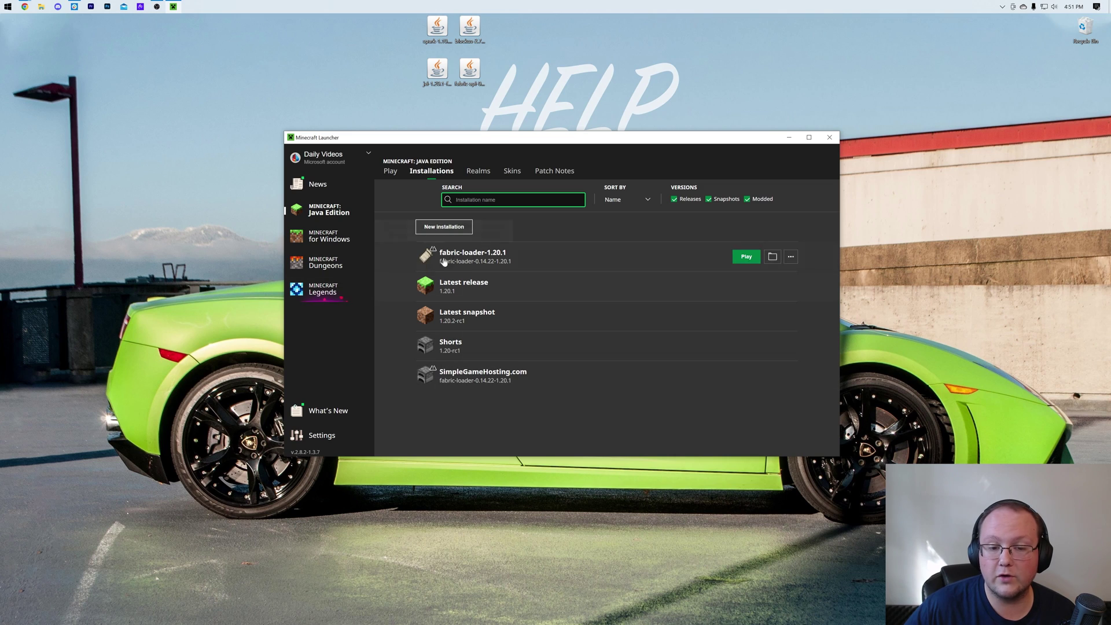
Open the game folder of the fabric-loader-1.20.1 installation, create a folder named mods in it and open that folder
left_click(772, 259)
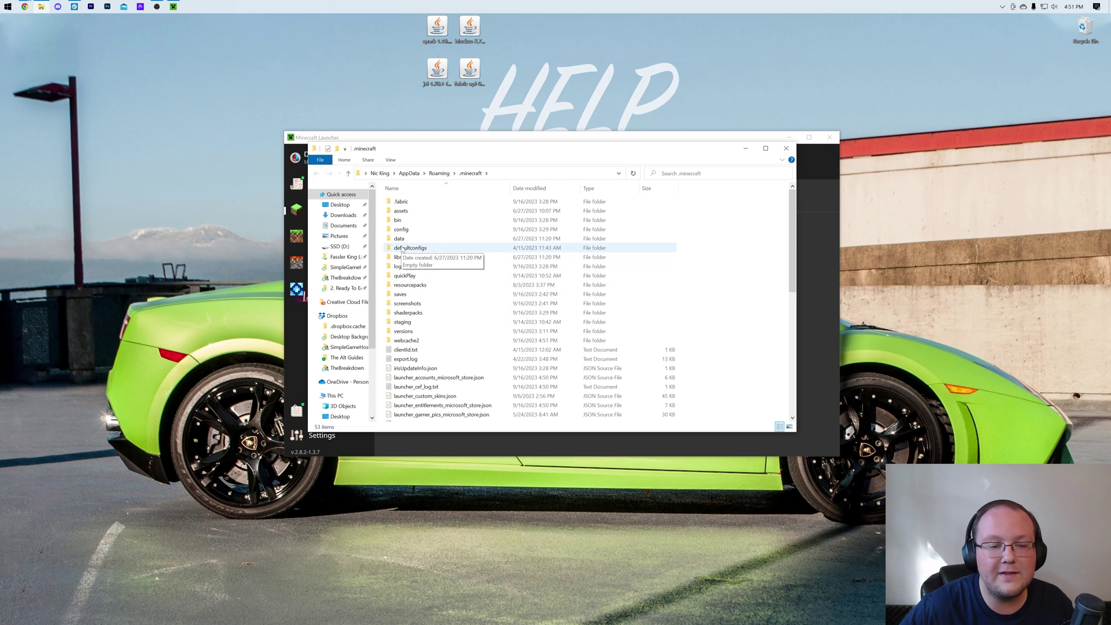
right_click(382, 205)
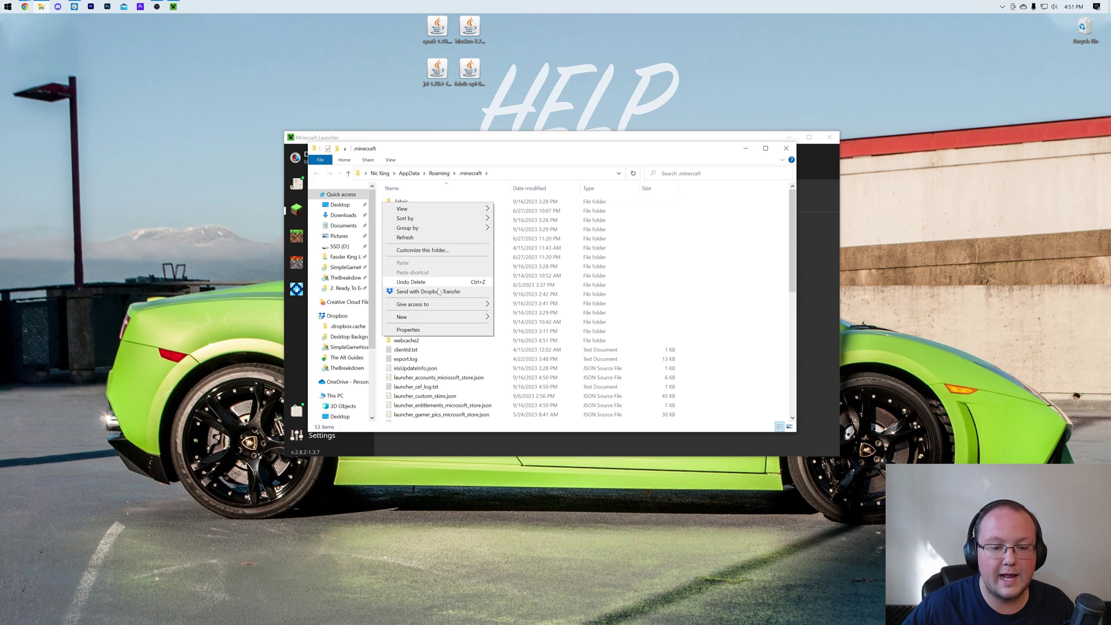
mouse_move(445, 316)
left_click(526, 320)
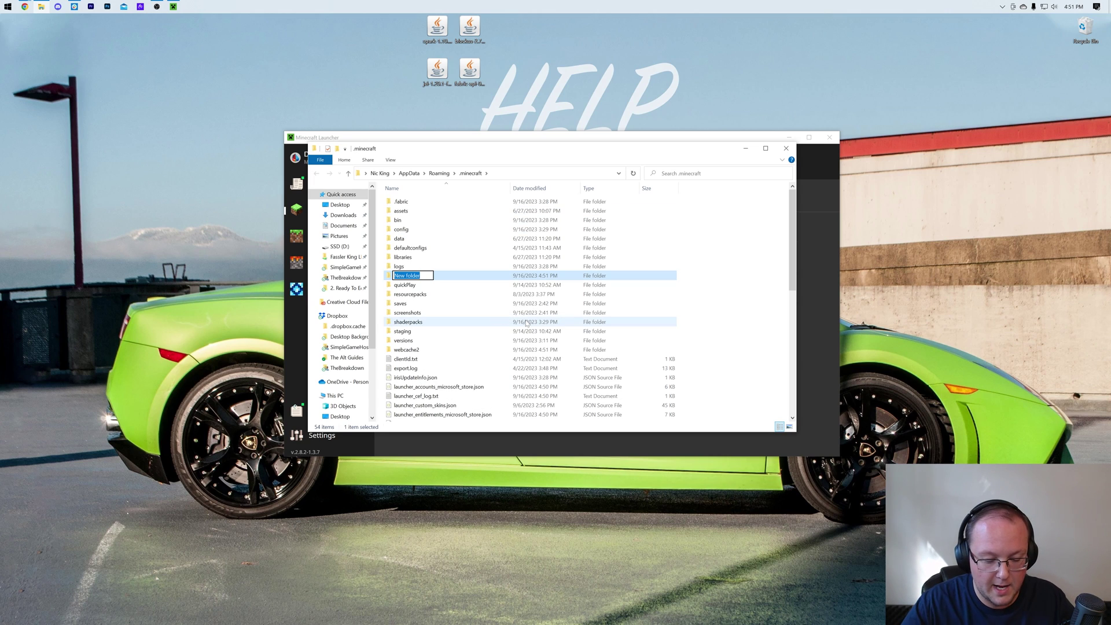
type("mods")
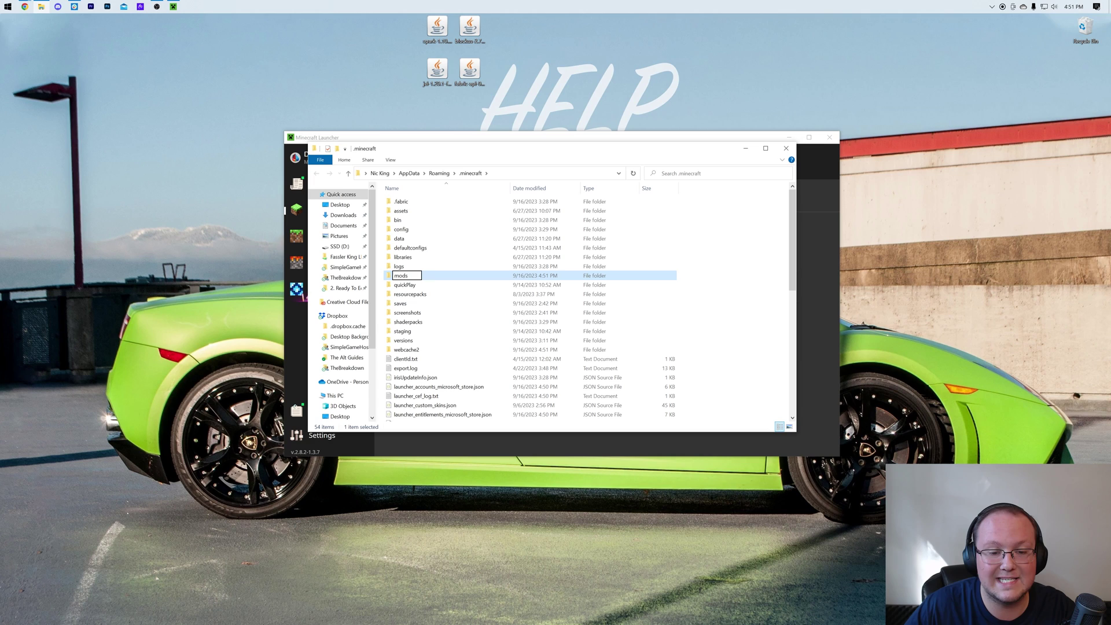
key("Return")
double_click(440, 280)
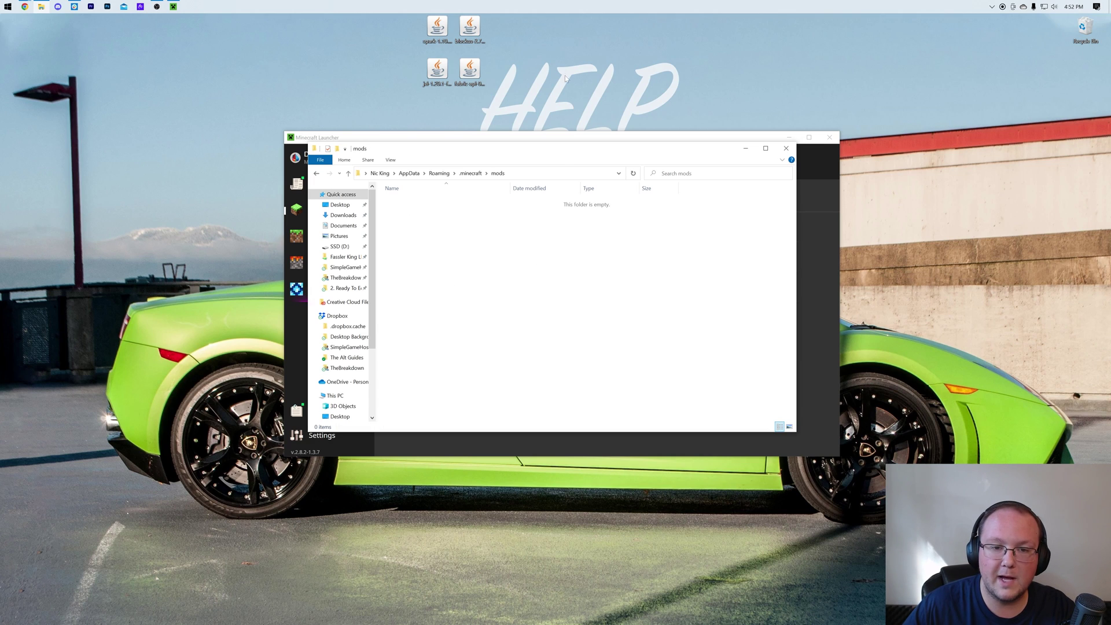
Move the spark, jei, blockus and fabric-api jar files from the desktop into the mods folder
left_click_drag(534, 87, 488, 315)
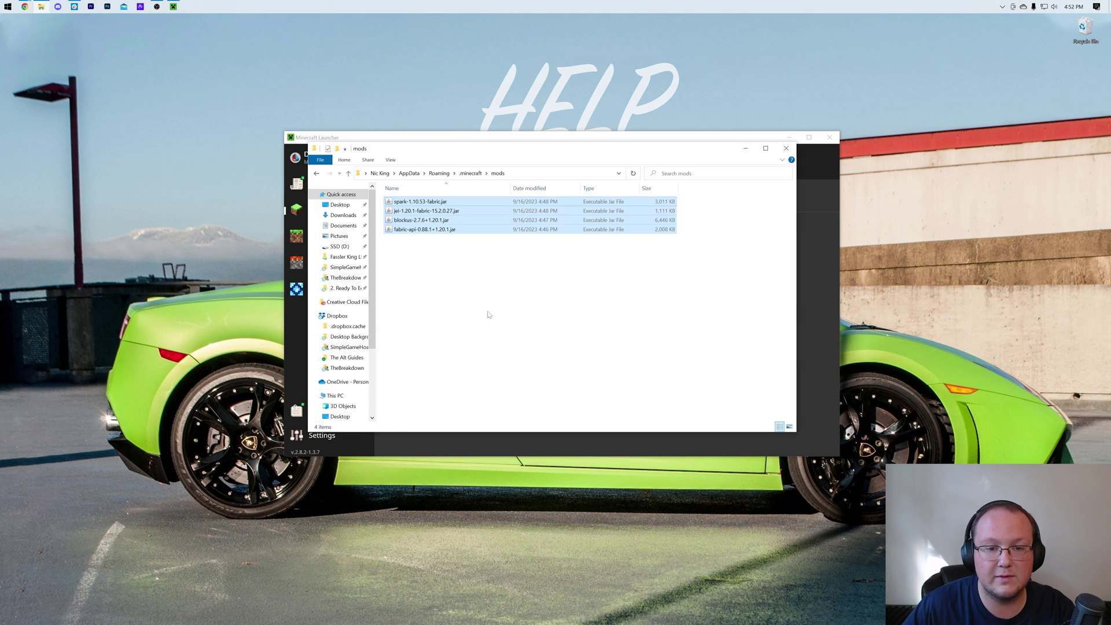
left_click_drag(427, 241, 411, 200)
left_click(449, 275)
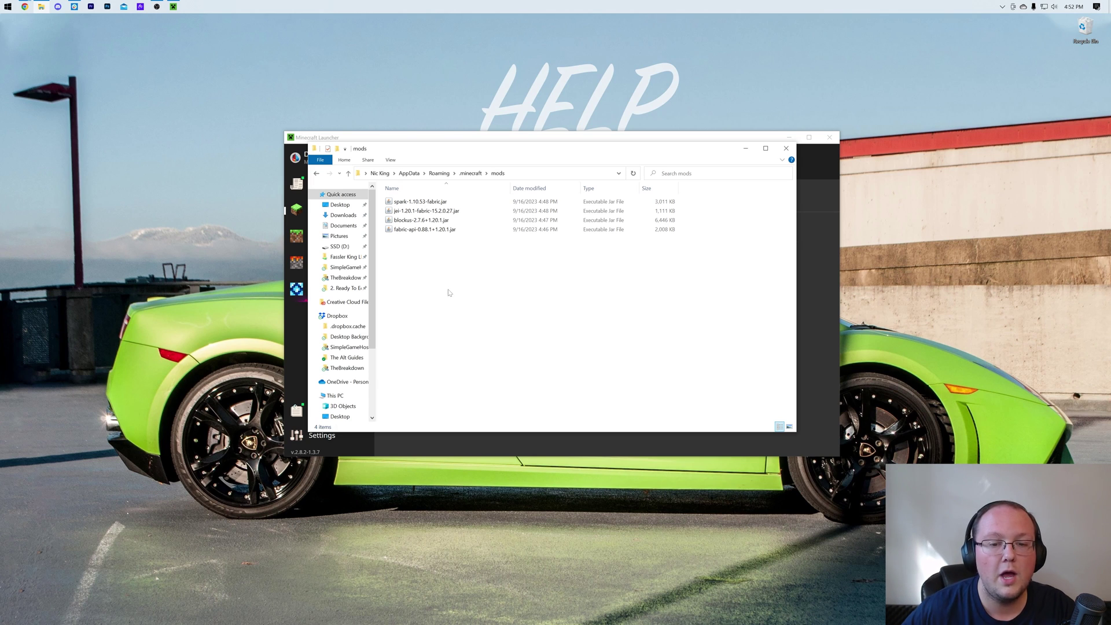
Close the mods folder and launch the SimpleGameHosting.com installation, accepting the modified-game warning
left_click(791, 146)
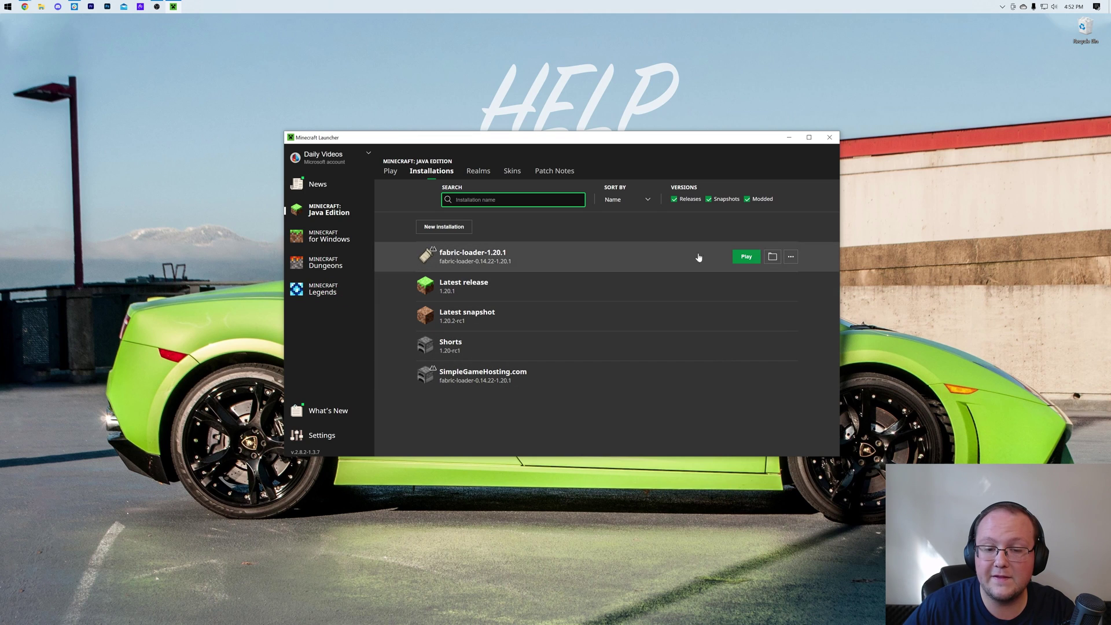
left_click(745, 376)
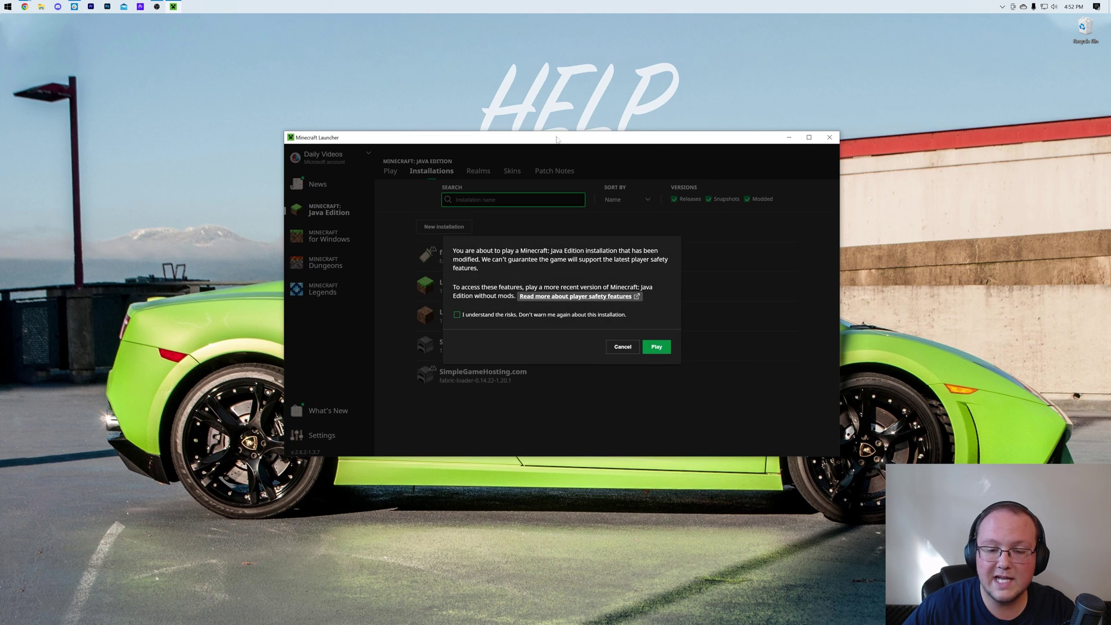
left_click(659, 349)
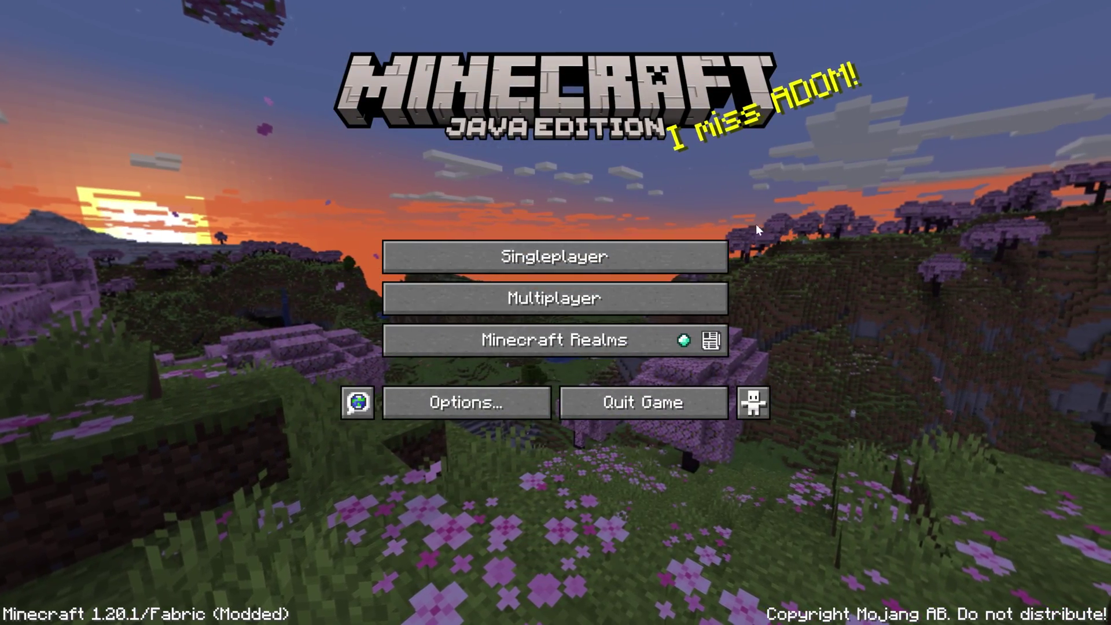
Create a new singleplayer world named SimpleGameHosting
left_click(597, 260)
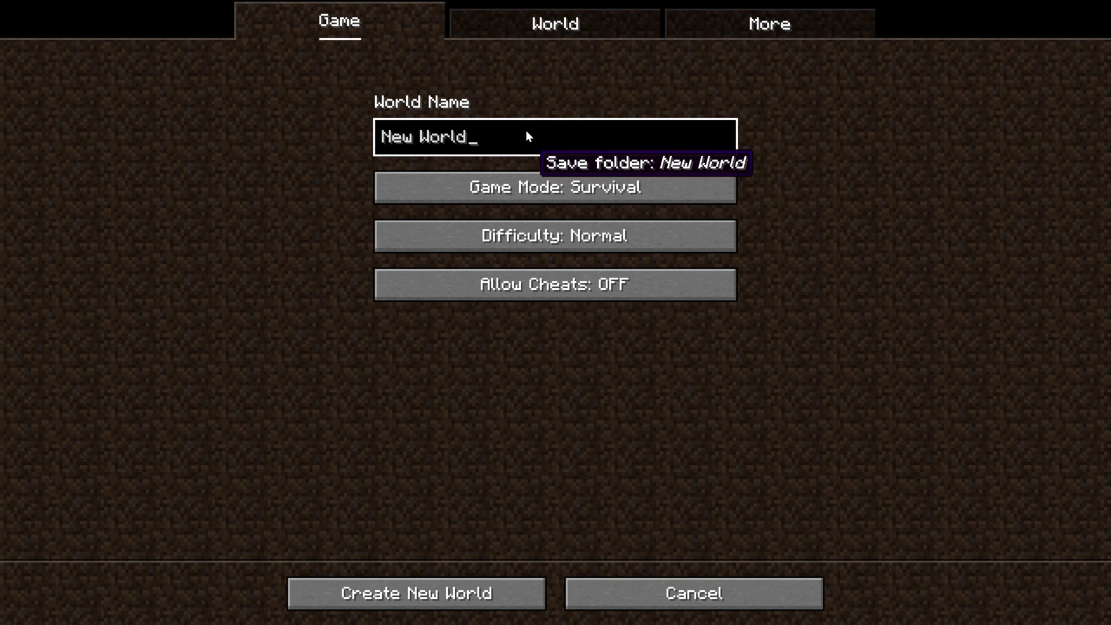
key("ctrl+a")
type("SimpleGameHosting")
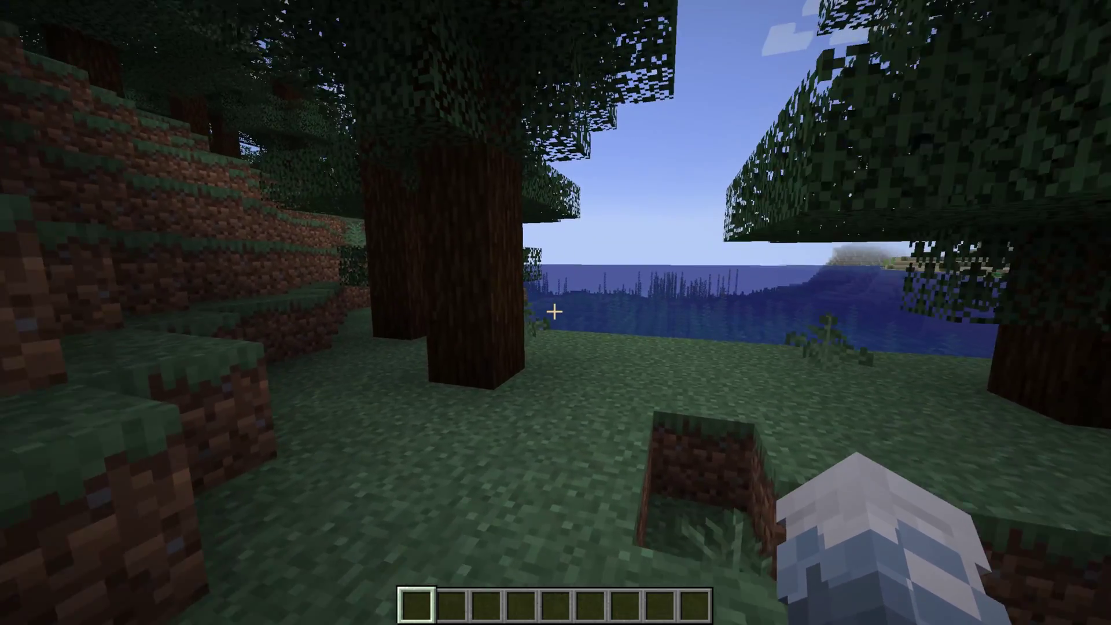
Add Blockus light blue and blue patterned wool to the hotbar from the full creative item list
key("e")
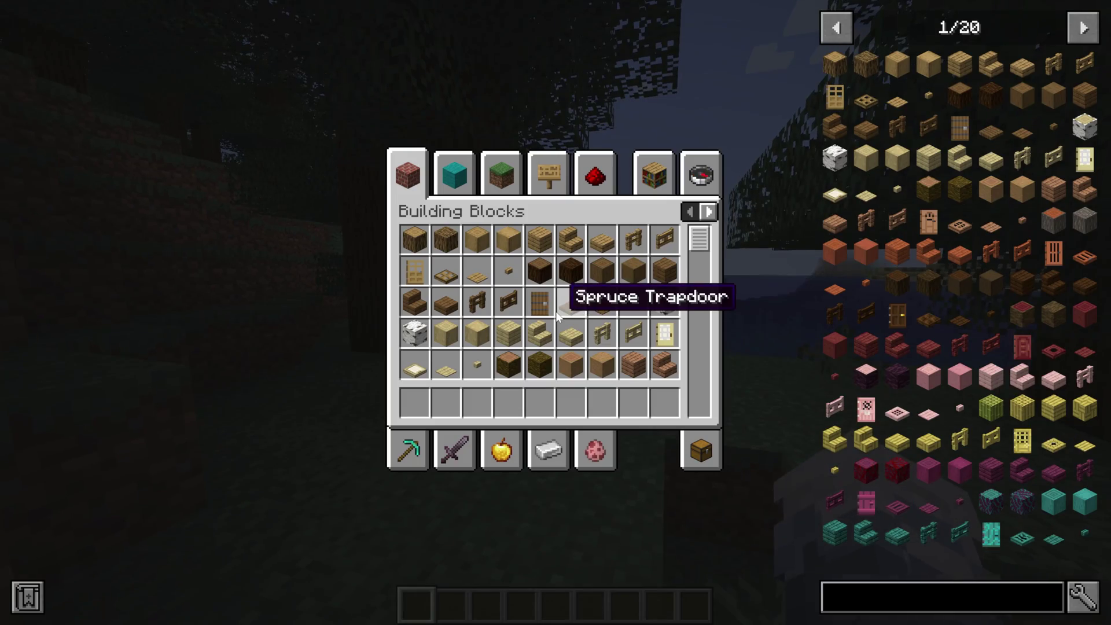
left_click(682, 189)
scroll(597, 261, "down", 11)
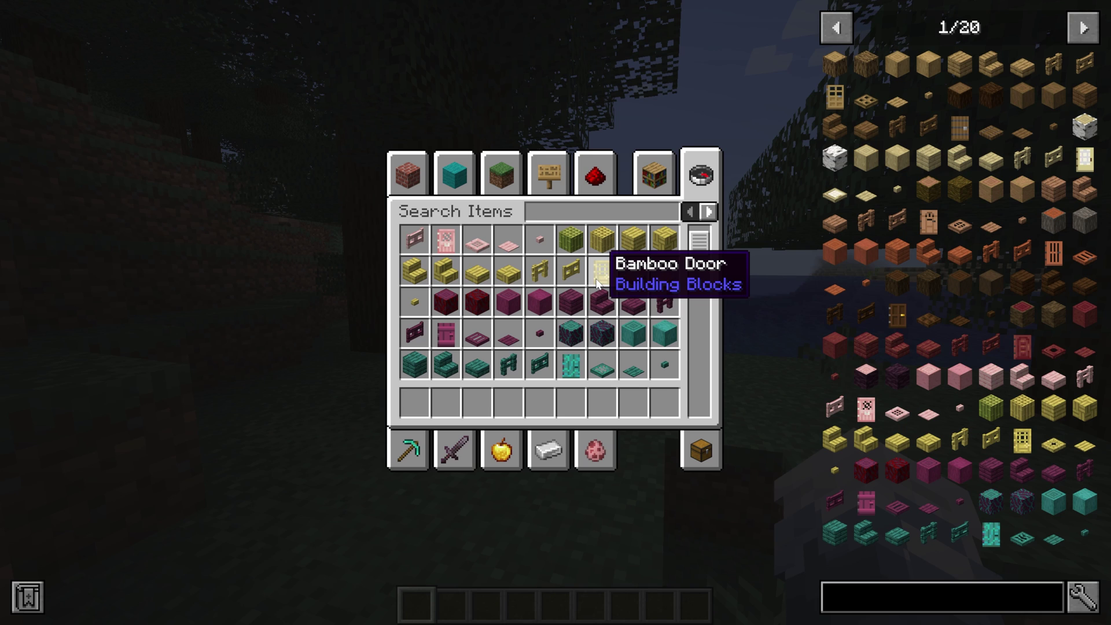
scroll(550, 295, "down", 15)
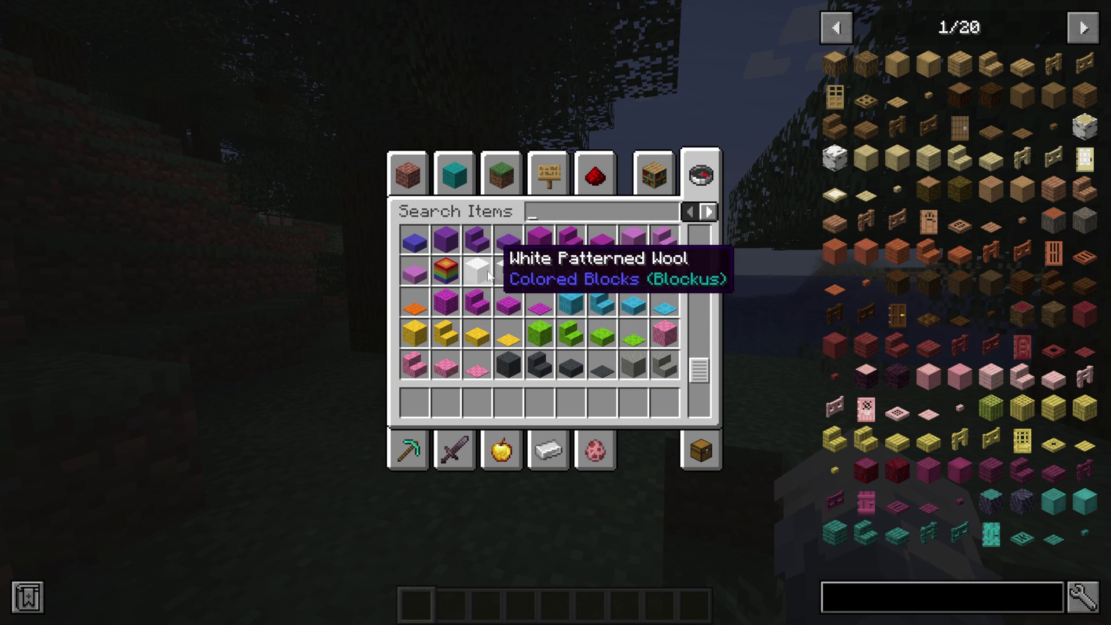
left_click(572, 303)
left_click(571, 401)
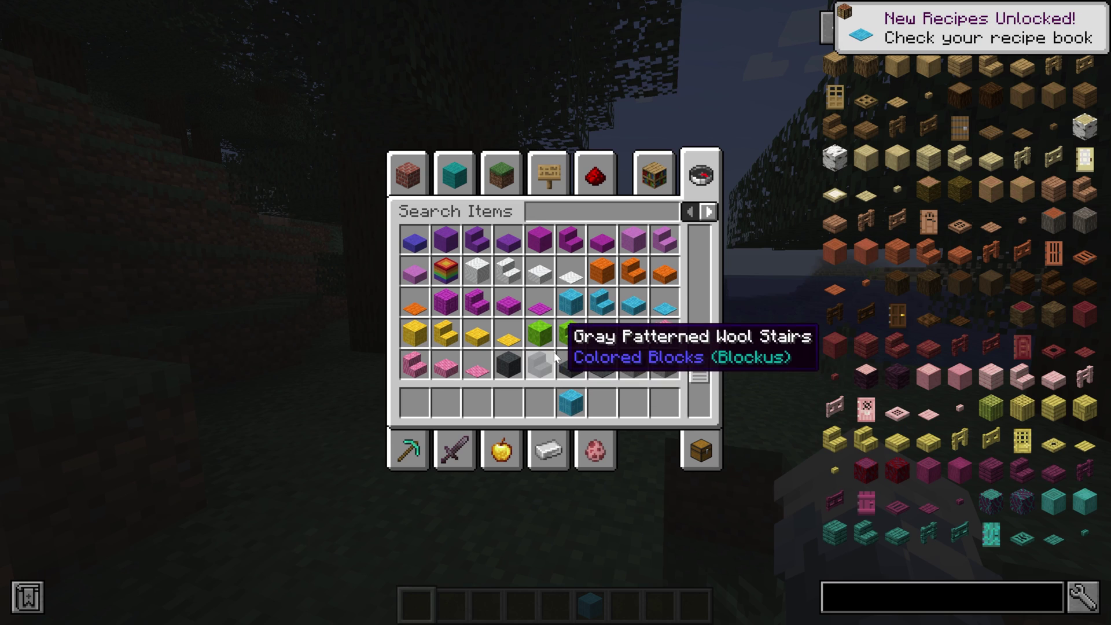
scroll(541, 347, "down", 4)
left_click(446, 302)
left_click(509, 404)
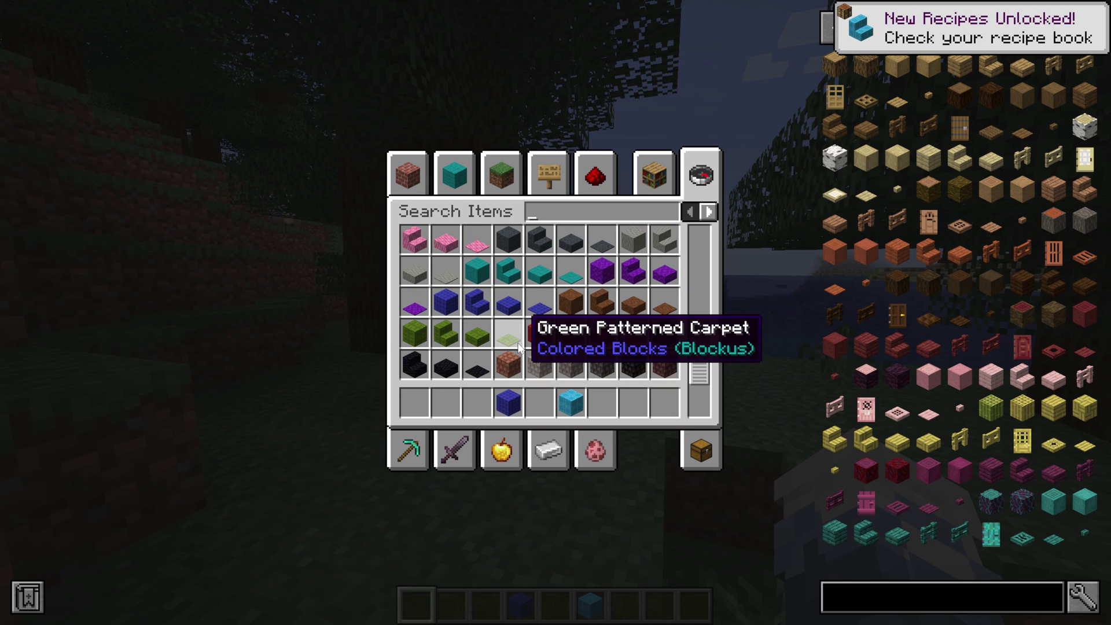
Add the Light Gray Glazed Terracotta Pillar and Magenta Stone Bricks from Blockus to the hotbar
scroll(515, 346, "down", 5)
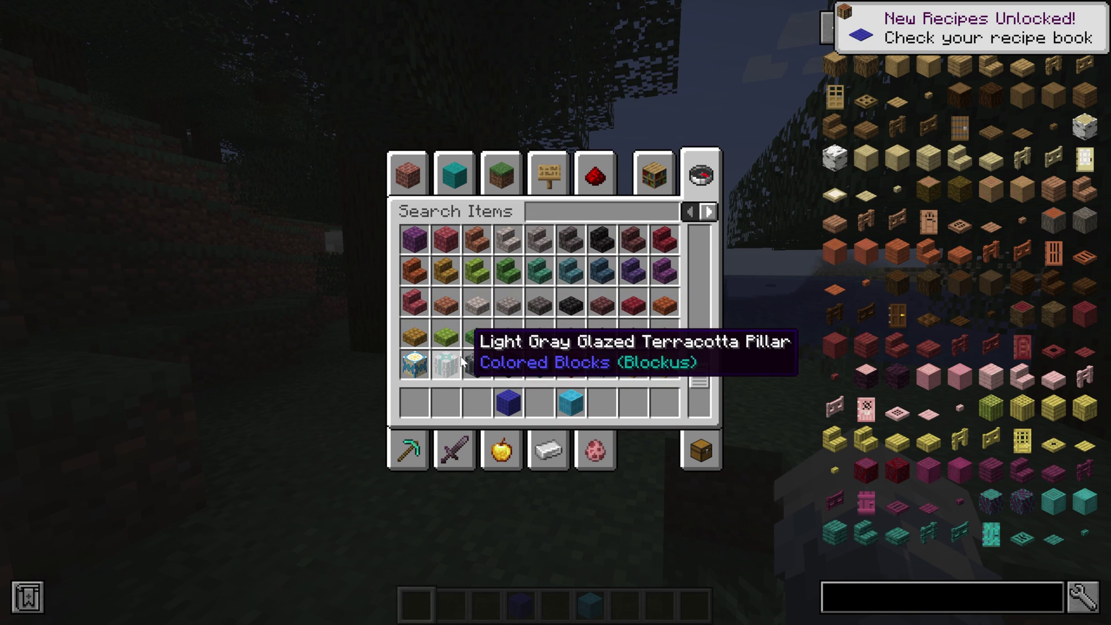
left_click(460, 362)
left_click(477, 403)
scroll(478, 371, "down", 4)
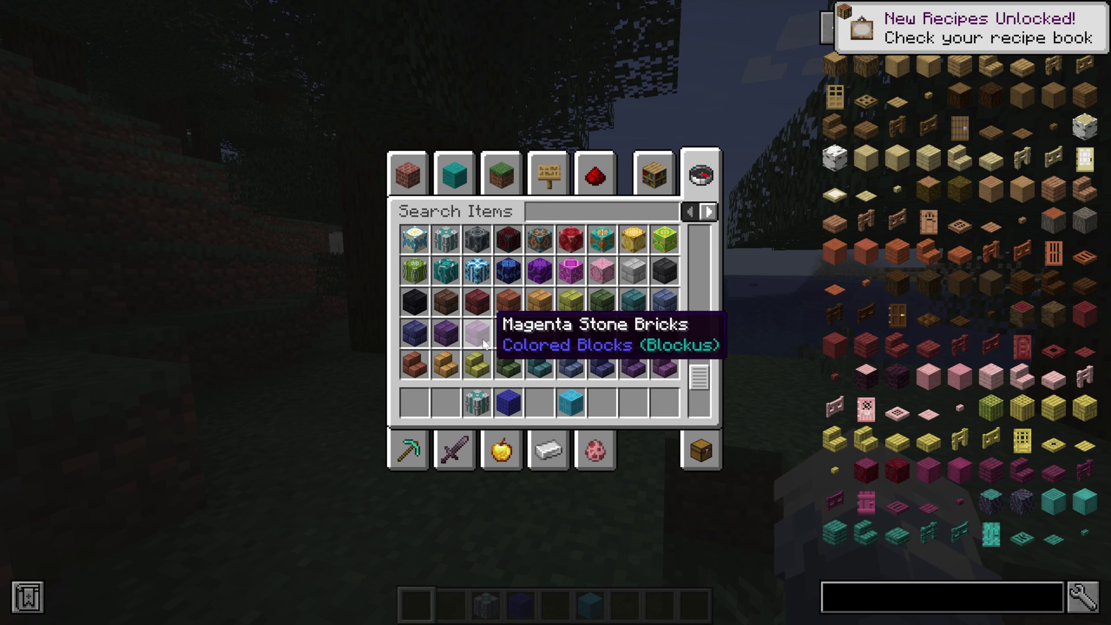
left_click(477, 333)
left_click(445, 403)
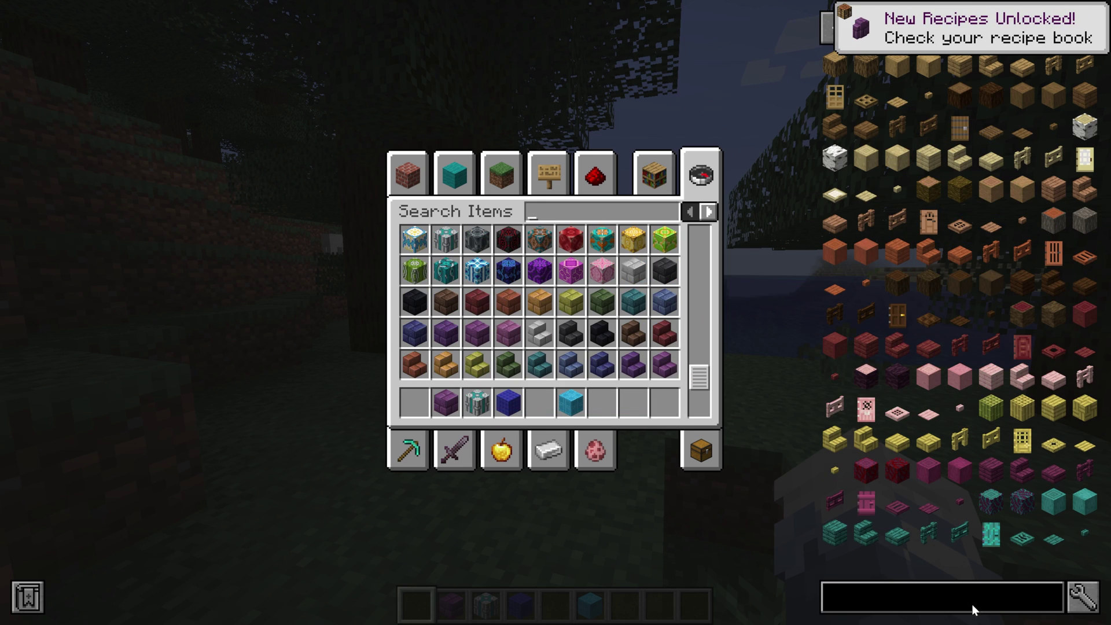
type("bla")
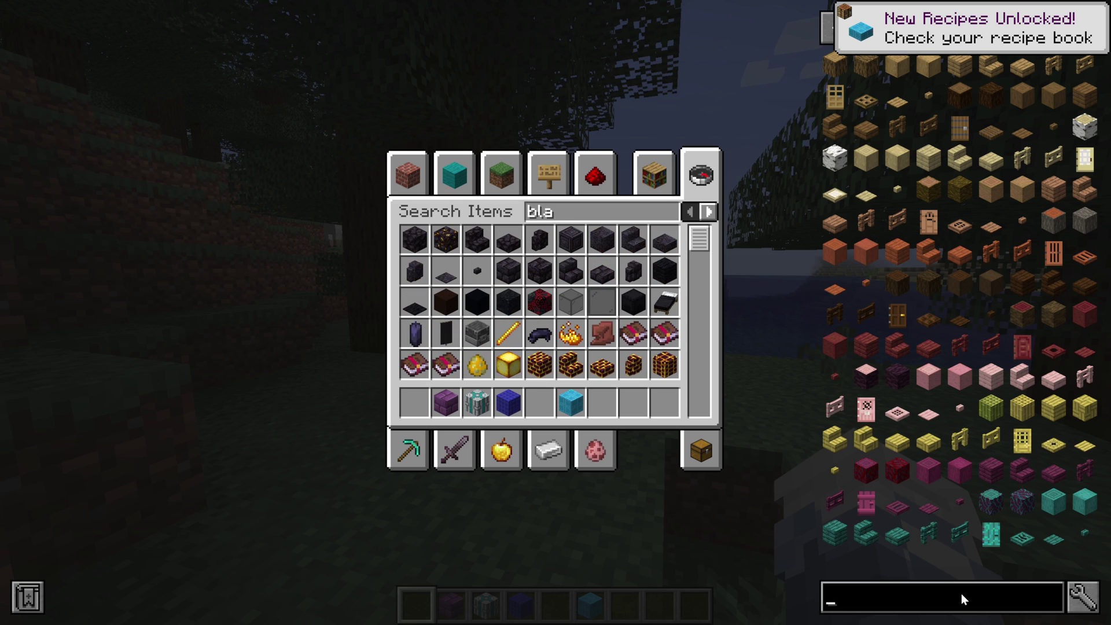
key("Escape")
key("Escape")
key("Escape")
key("e")
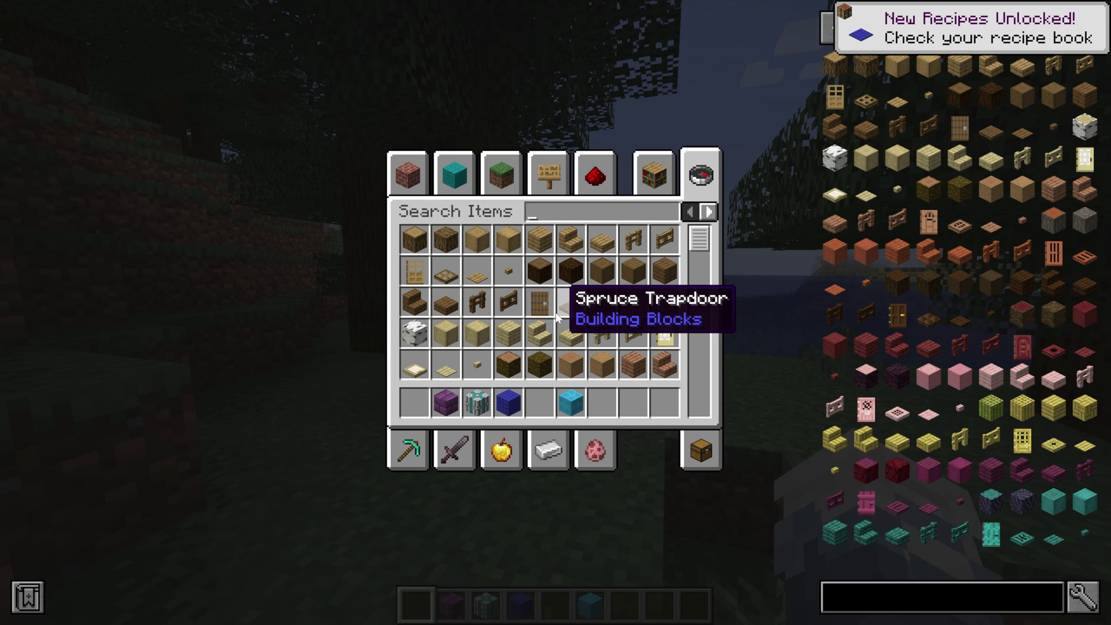
View the crimson pressure plate recipe, and the Charred Boat, legacy Grass Block and legacy Glowstone recipes on the last page of the mod's item list
left_click(929, 513)
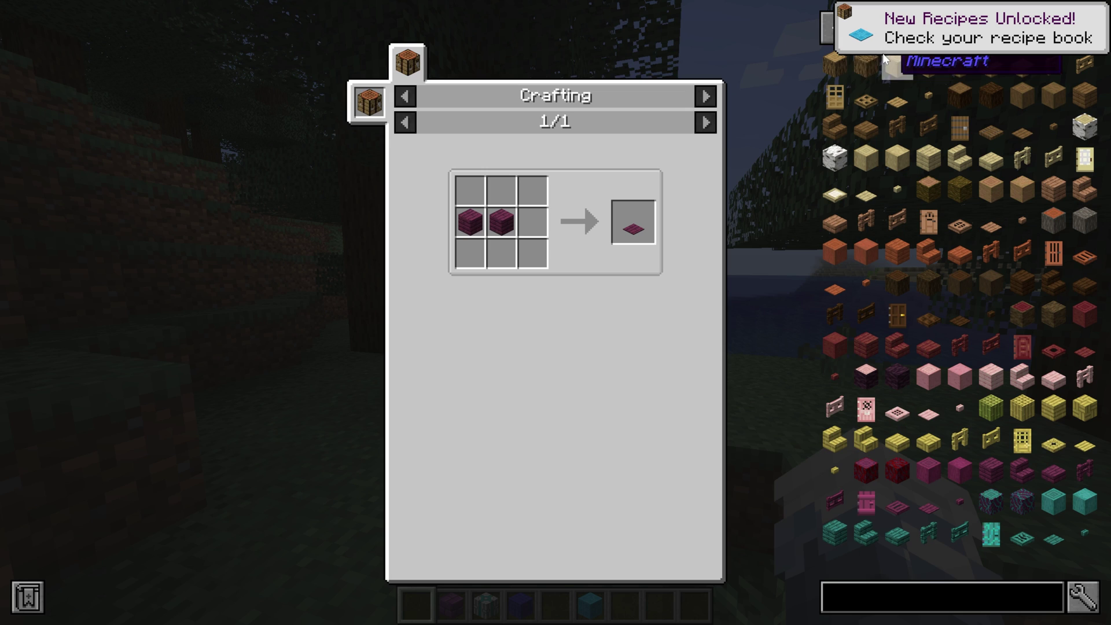
left_click(829, 37)
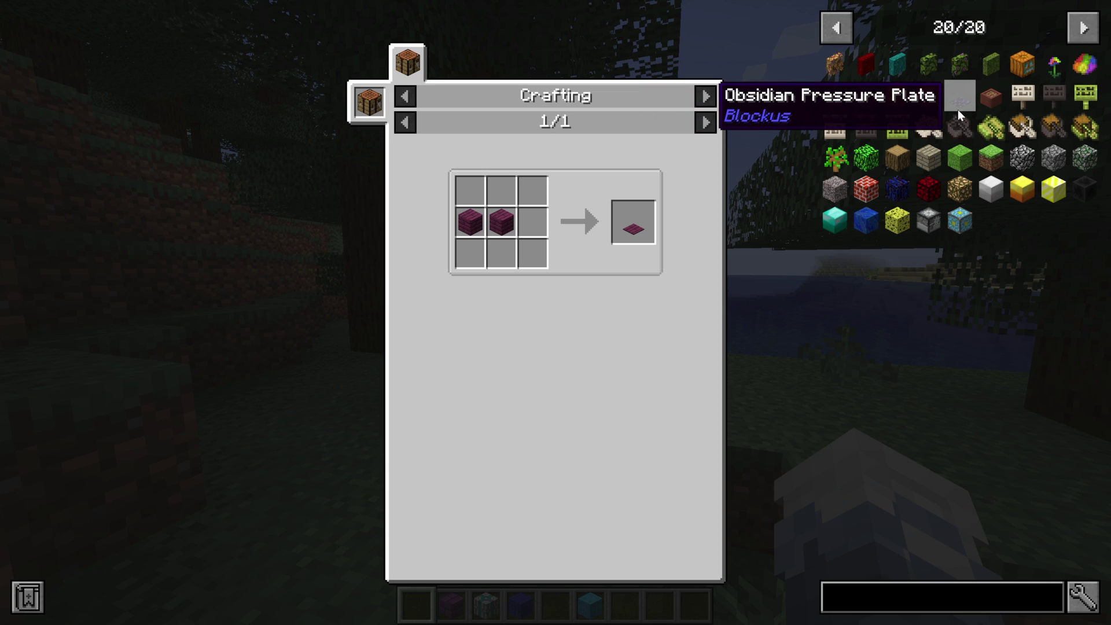
left_click(961, 131)
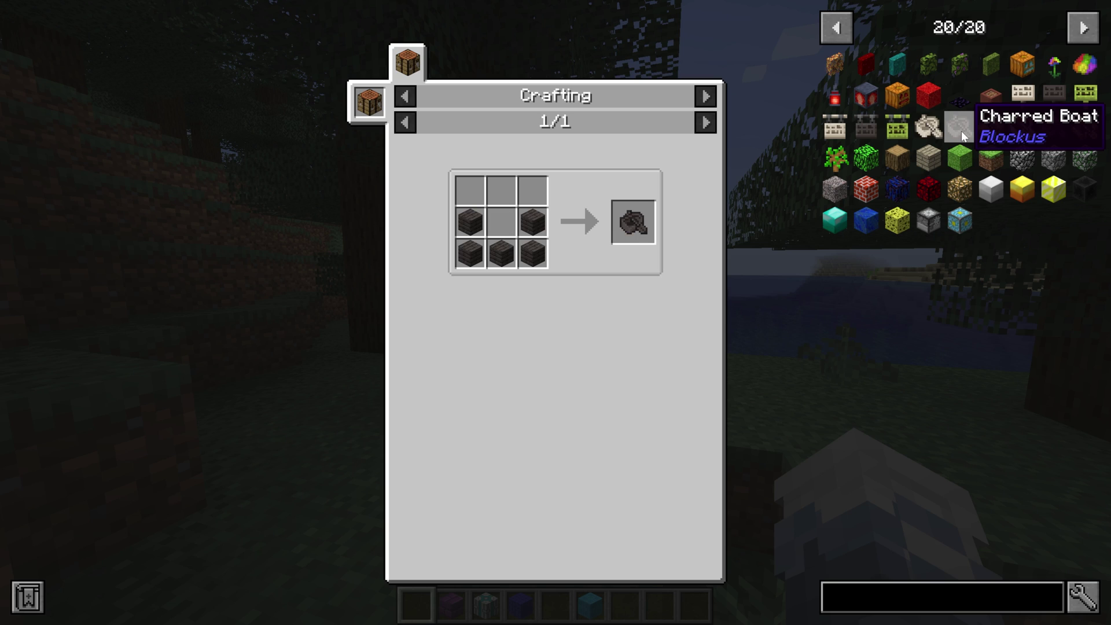
left_click(964, 162)
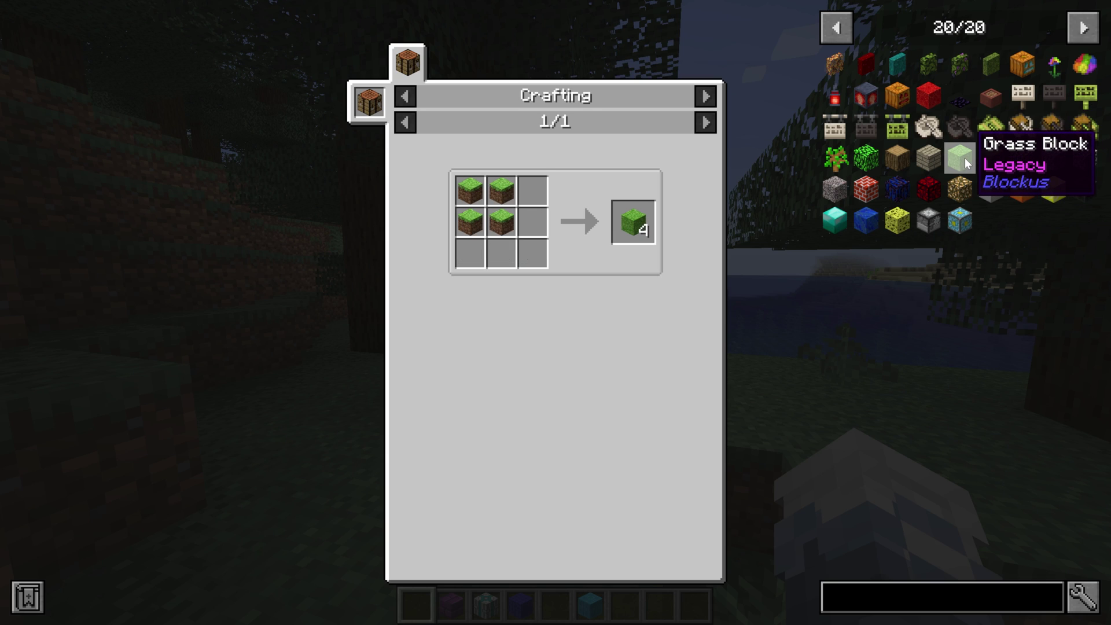
left_click(960, 190)
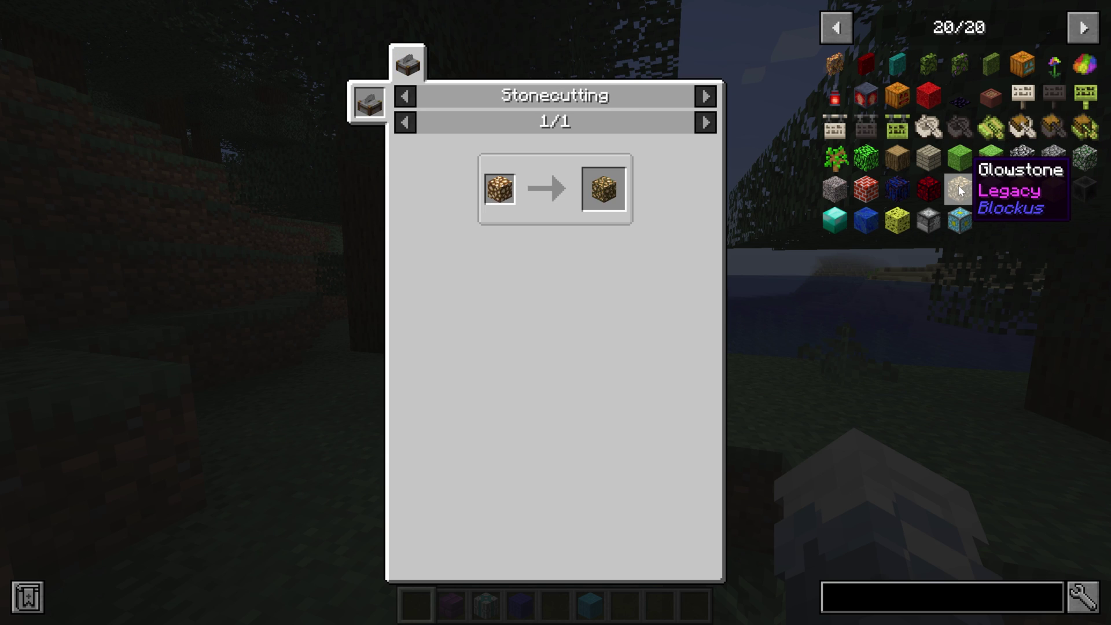
View the crafting recipes for the Redstone Lantern and the teal wall block, and return to page 19 of the item list
left_click(854, 128)
left_click(852, 108)
left_click(838, 99)
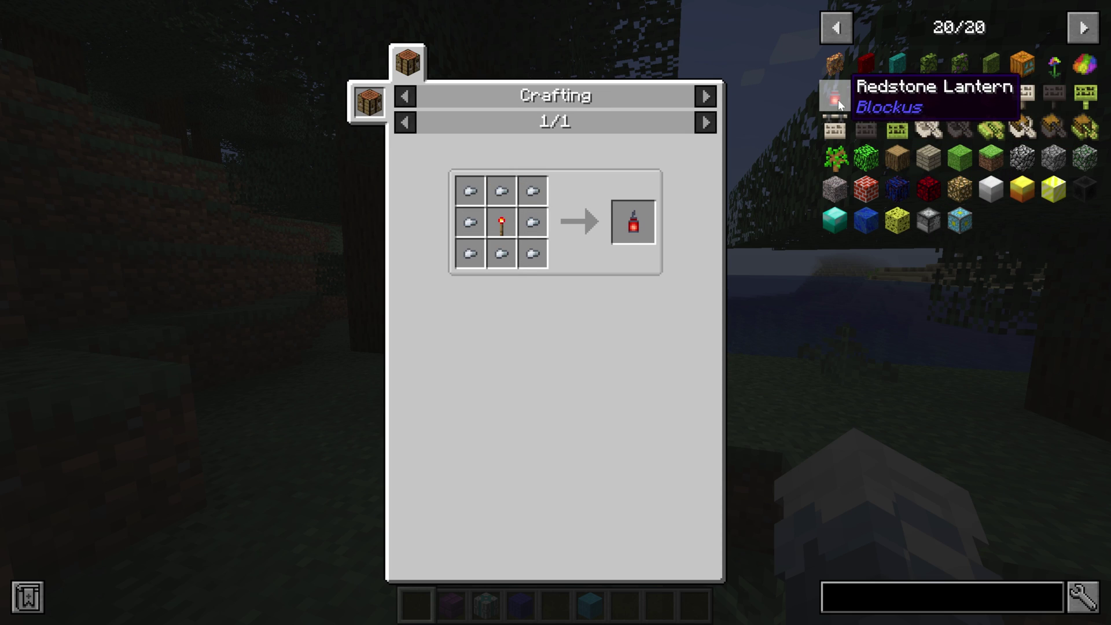
left_click(840, 67)
left_click(874, 74)
left_click(898, 64)
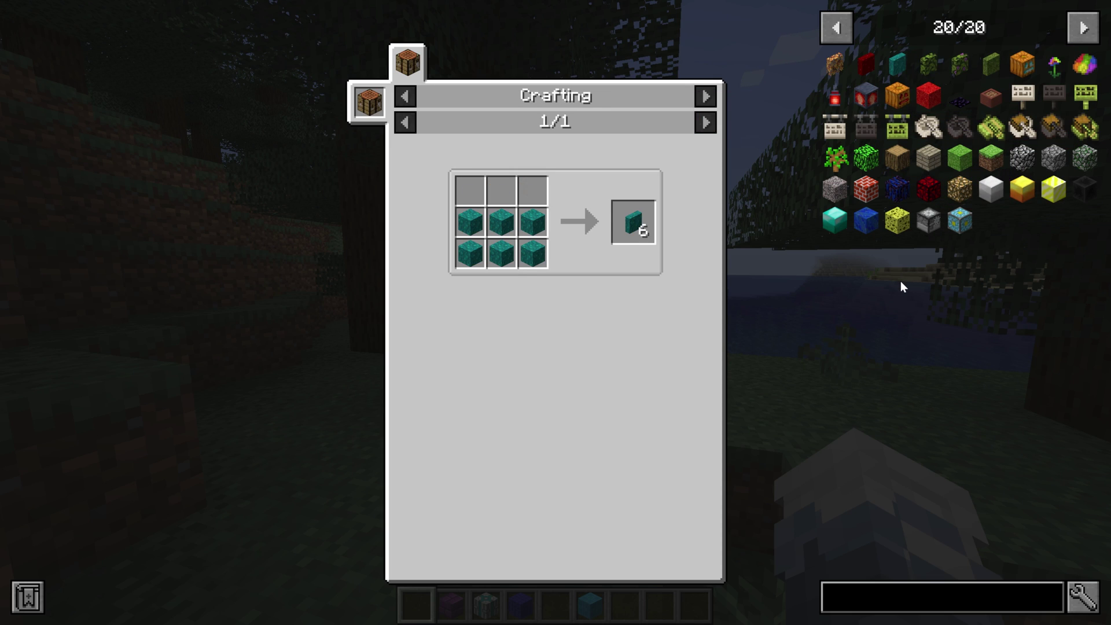
left_click(836, 27)
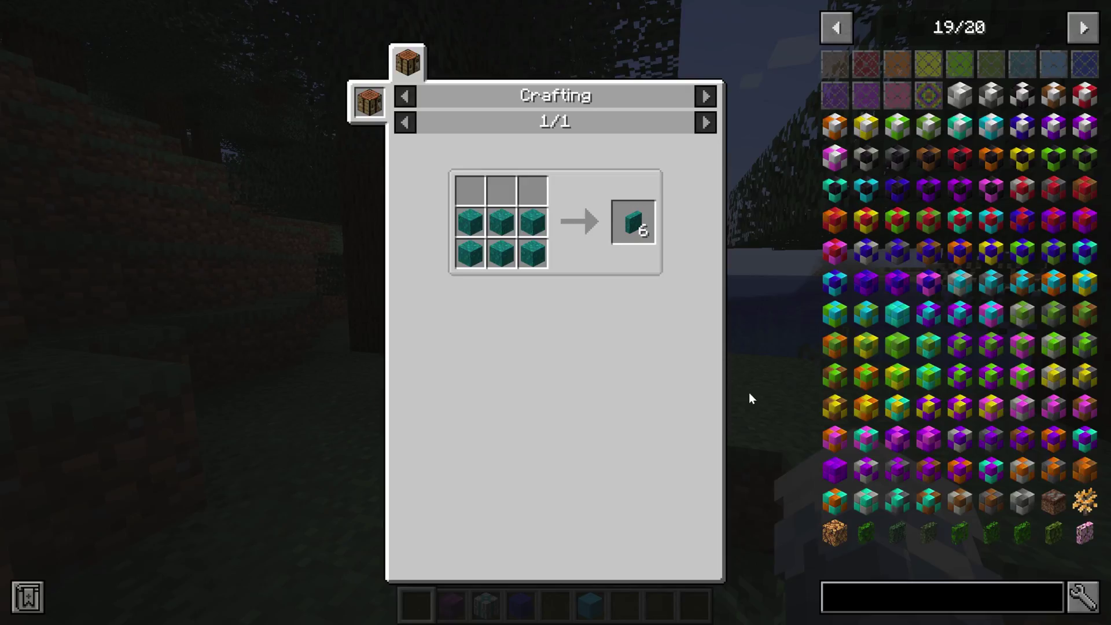
key("Escape")
Place a row of Magenta Stone Bricks beside the tree and a row of Light Gray Glazed Terracotta Pillars in front of it
key("2")
right_click(555, 311)
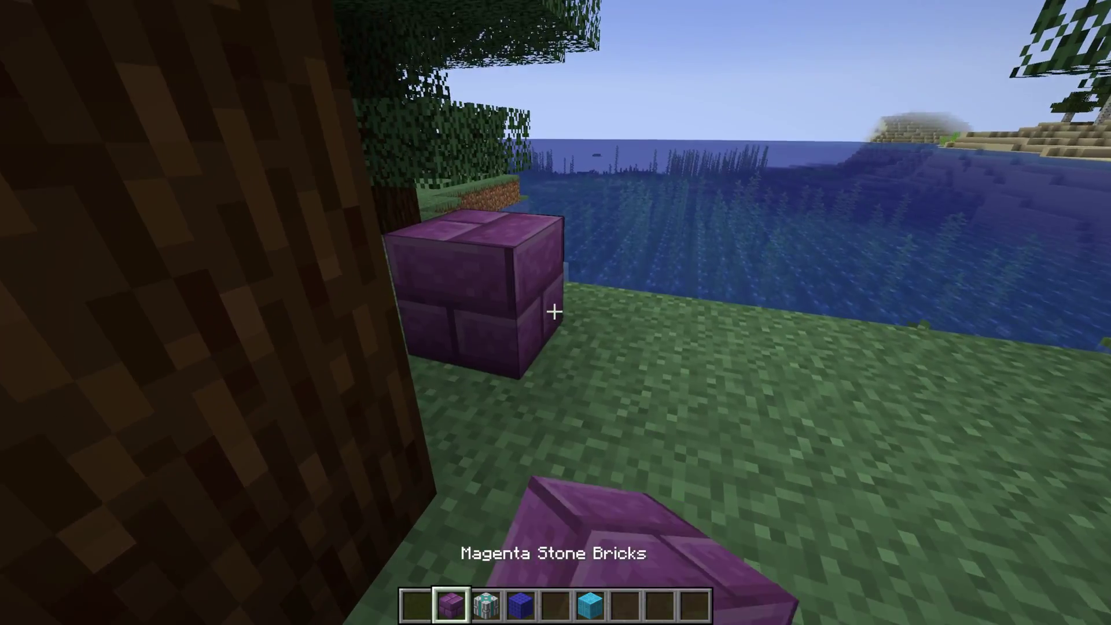
right_click(555, 312)
right_click(554, 311)
key("3")
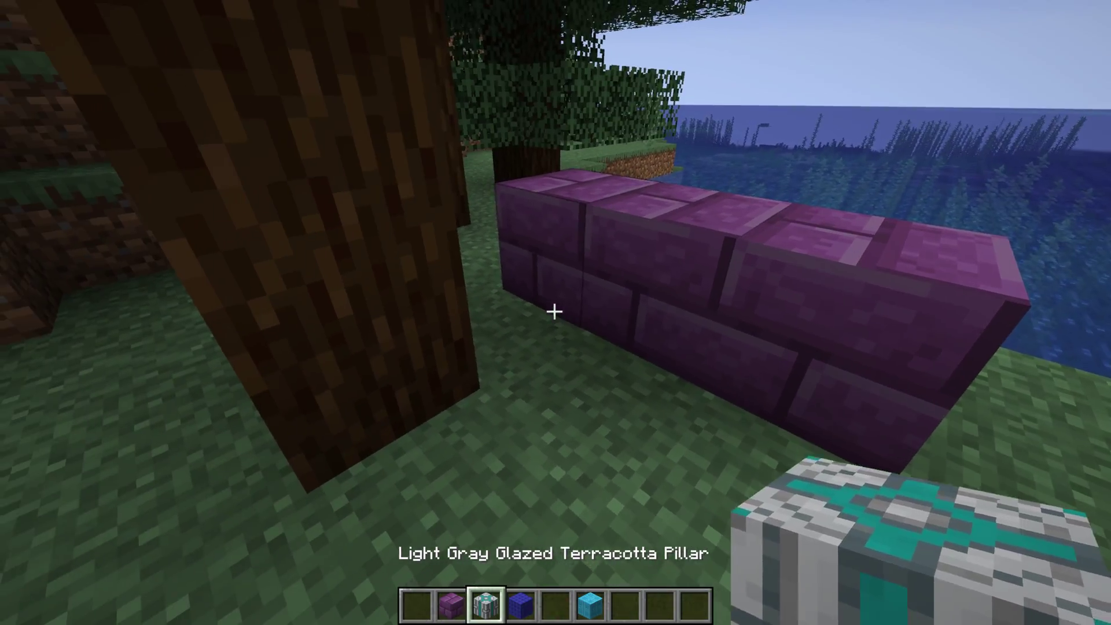
right_click(554, 311)
right_click(555, 312)
Start the spark profiler with the command /spark profiler start
key("slash")
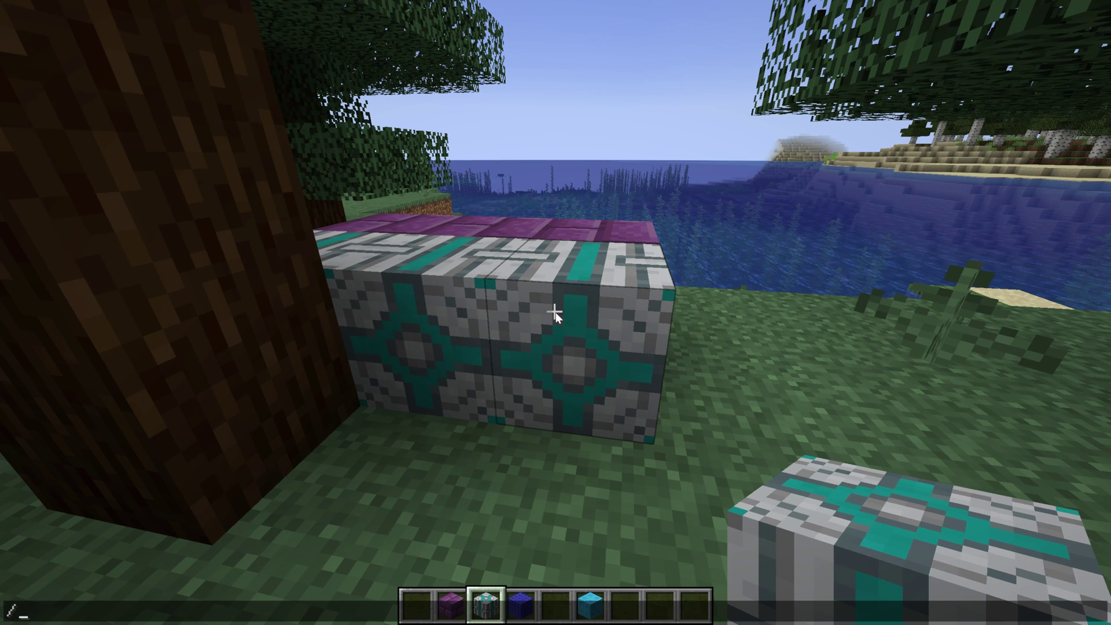
type("spark ")
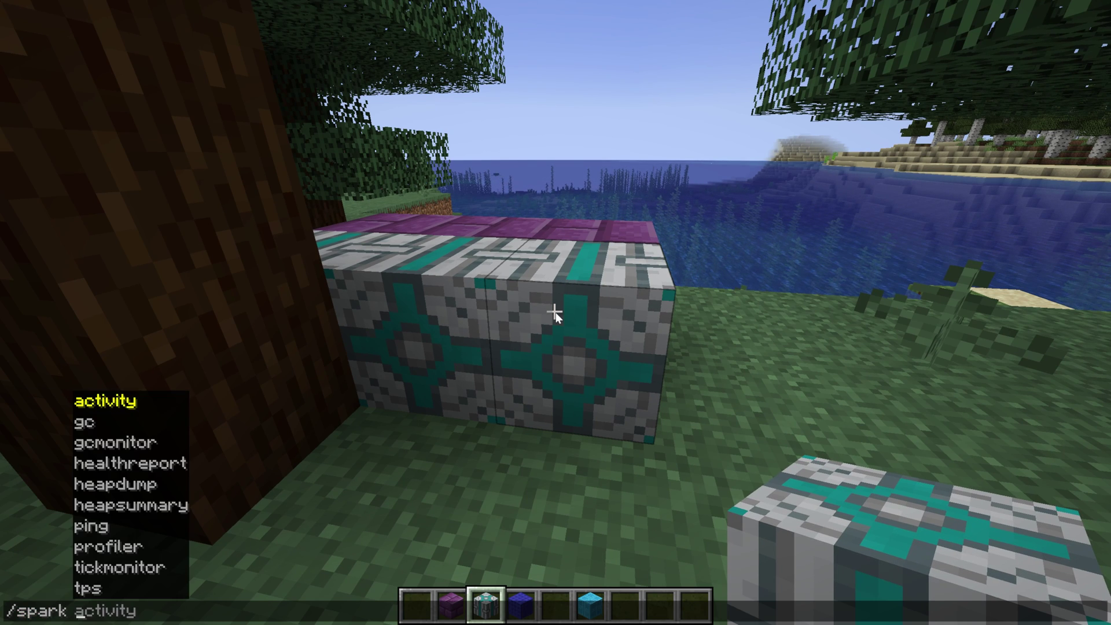
type("pi")
key("BackSpace")
key("Tab")
key("Tab")
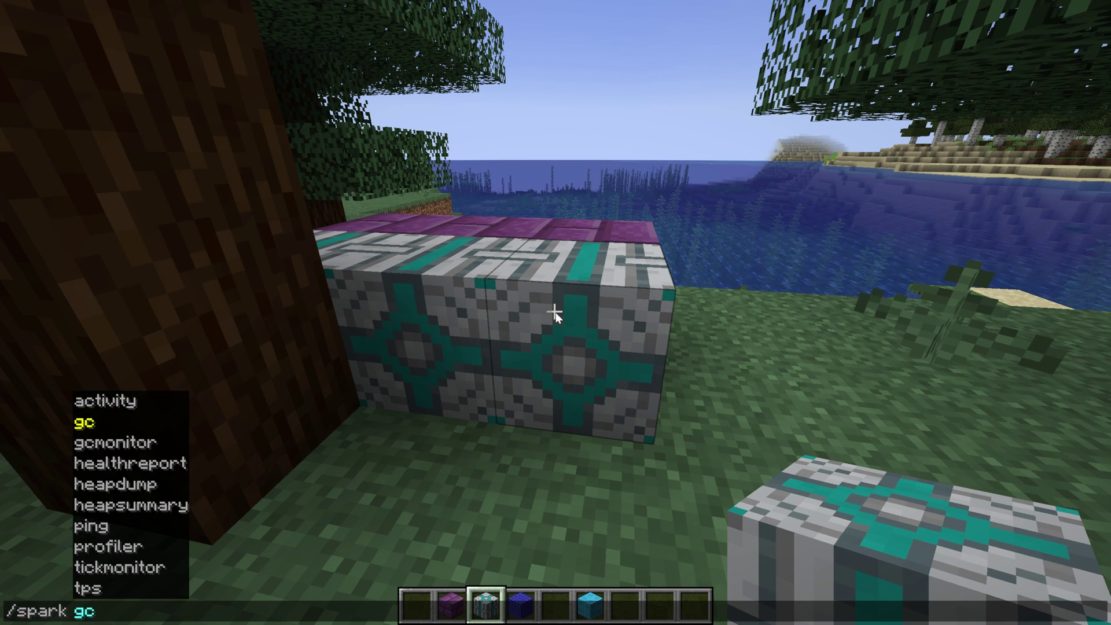
key("Tab")
key("Tab")
key("Tab")
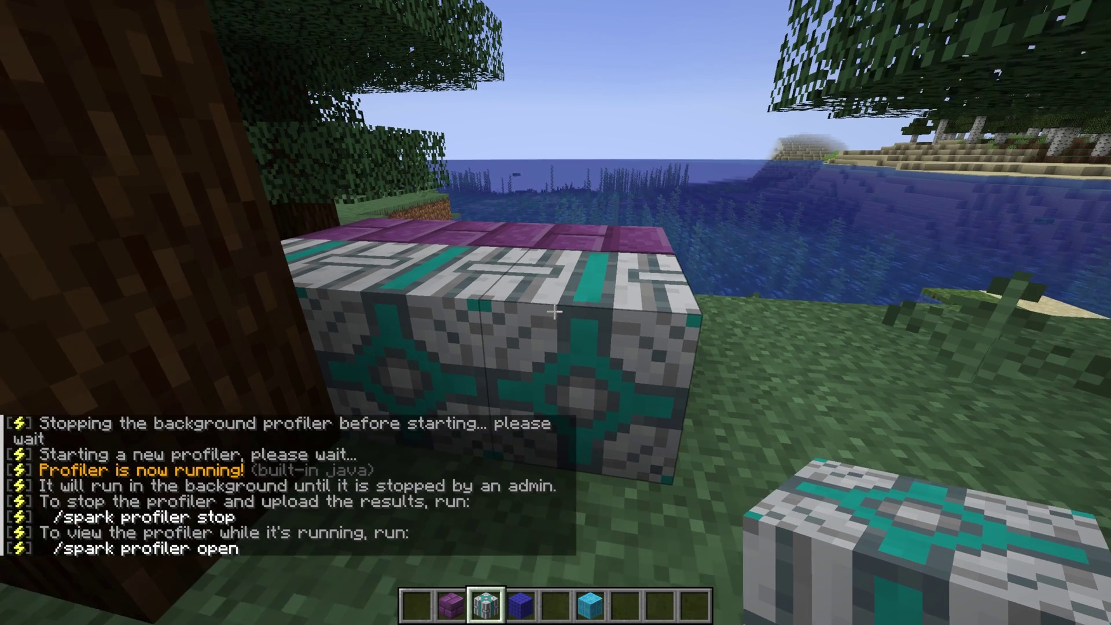
Break and replace a terracotta pillar block, and add Blue Patterned Wool and Light Blue Patterned Wool in front of the pillar row
left_click(555, 312)
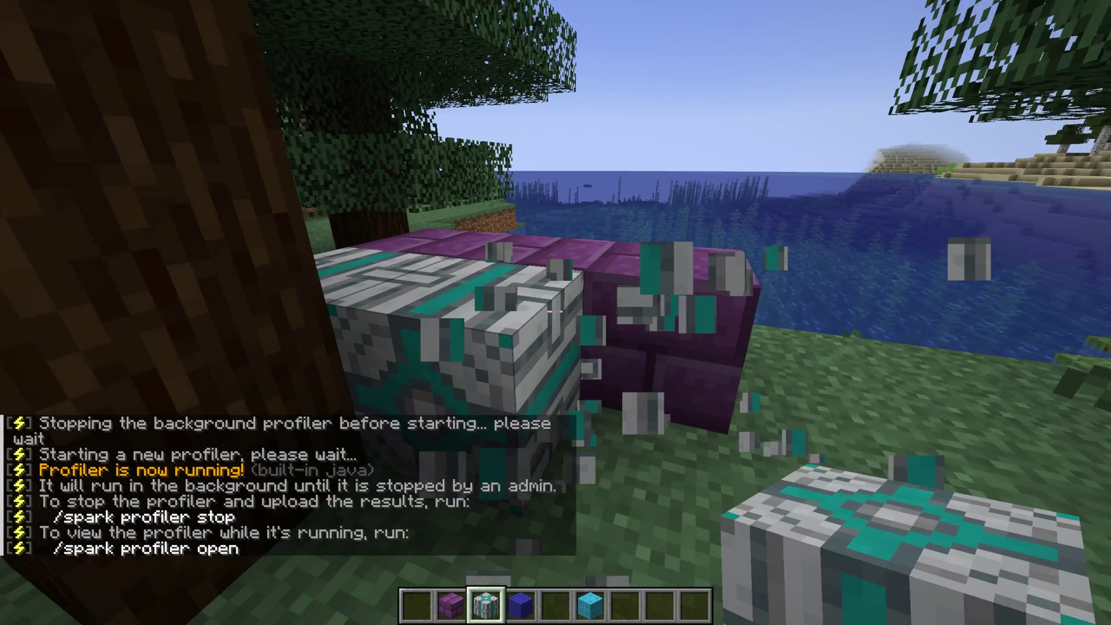
right_click(554, 312)
scroll(554, 312, "down", 1)
right_click(554, 312)
right_click(555, 312)
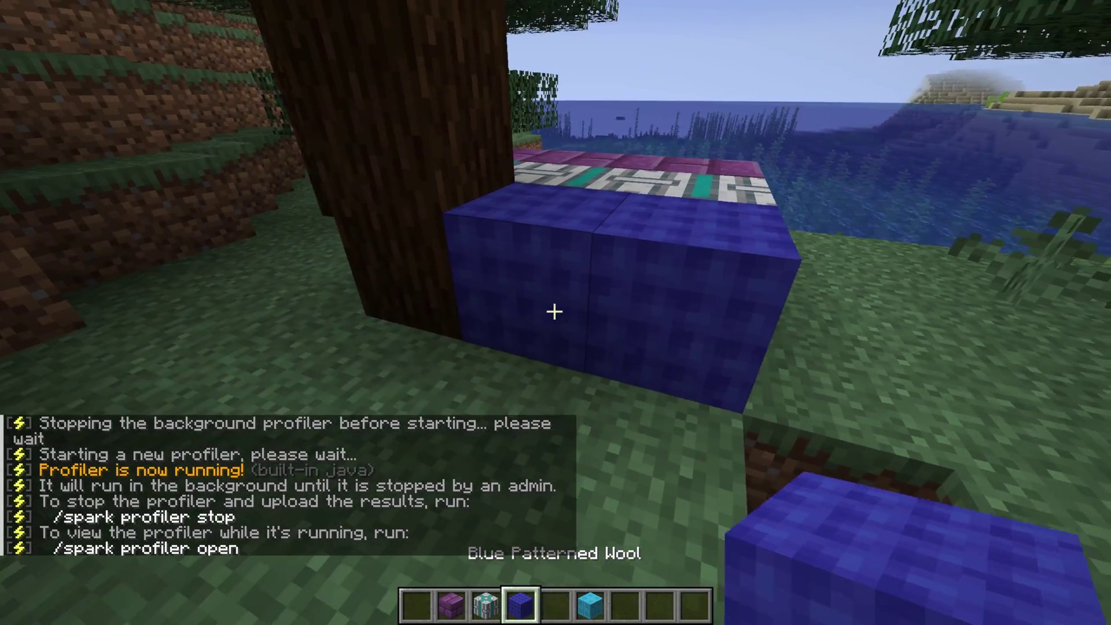
scroll(554, 312, "down", 2)
right_click(554, 312)
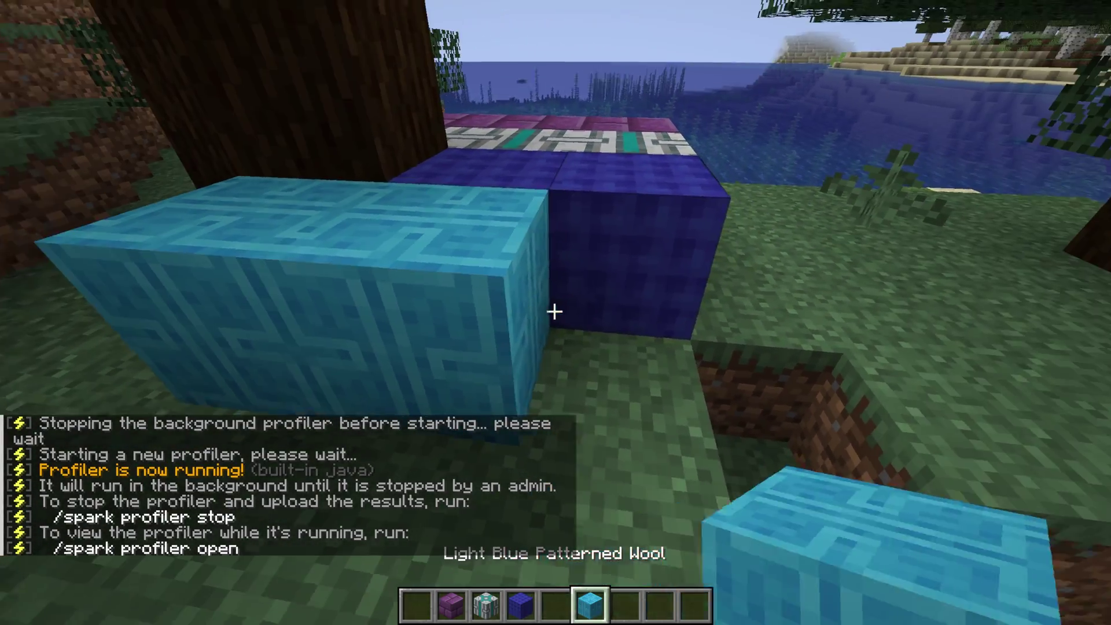
right_click(555, 312)
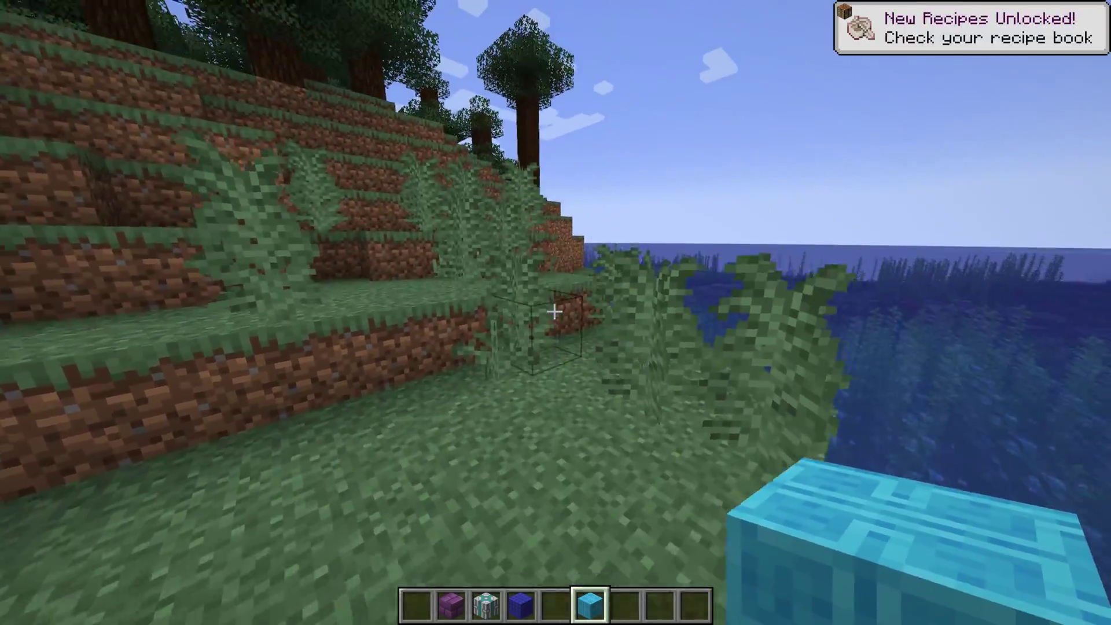
Stop the spark profiler and upload its results with the command /spark profiler stop
key("slash")
key("Up")
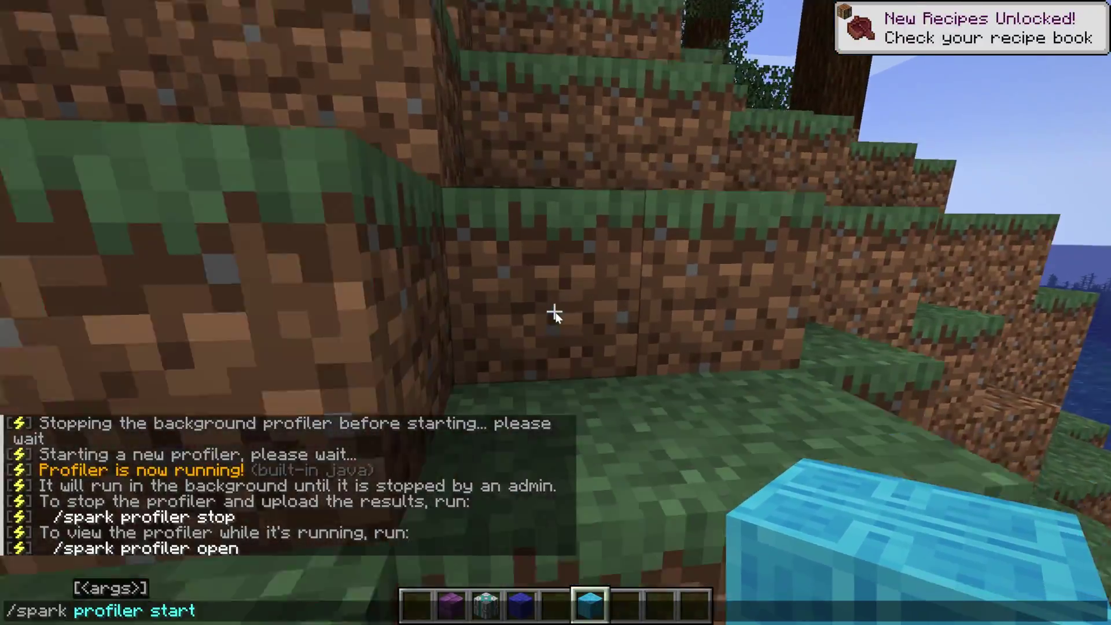
key("BackSpace")
key("BackSpace")
key("BackSpace")
type("op")
key("Return")
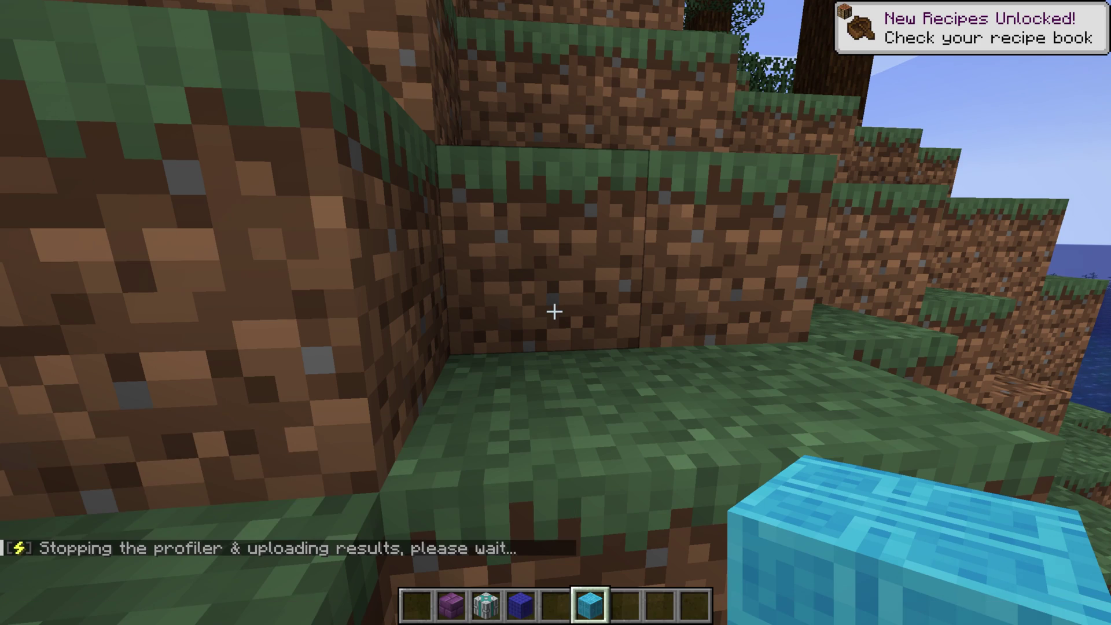
Open the uploaded spark report link from the chat in the web browser
key("t")
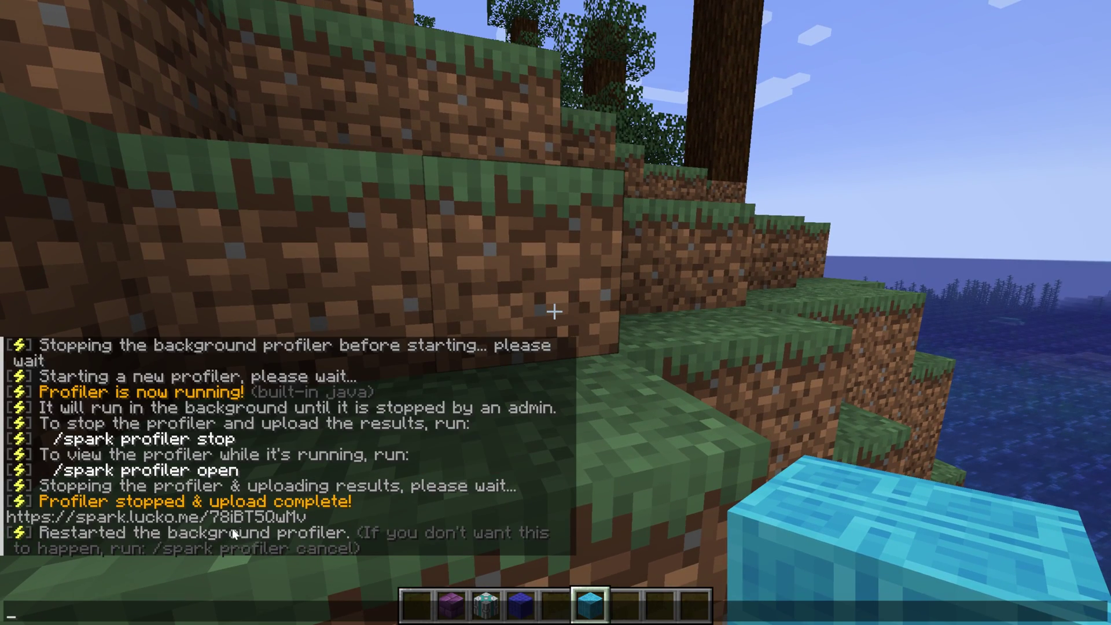
left_click(213, 515)
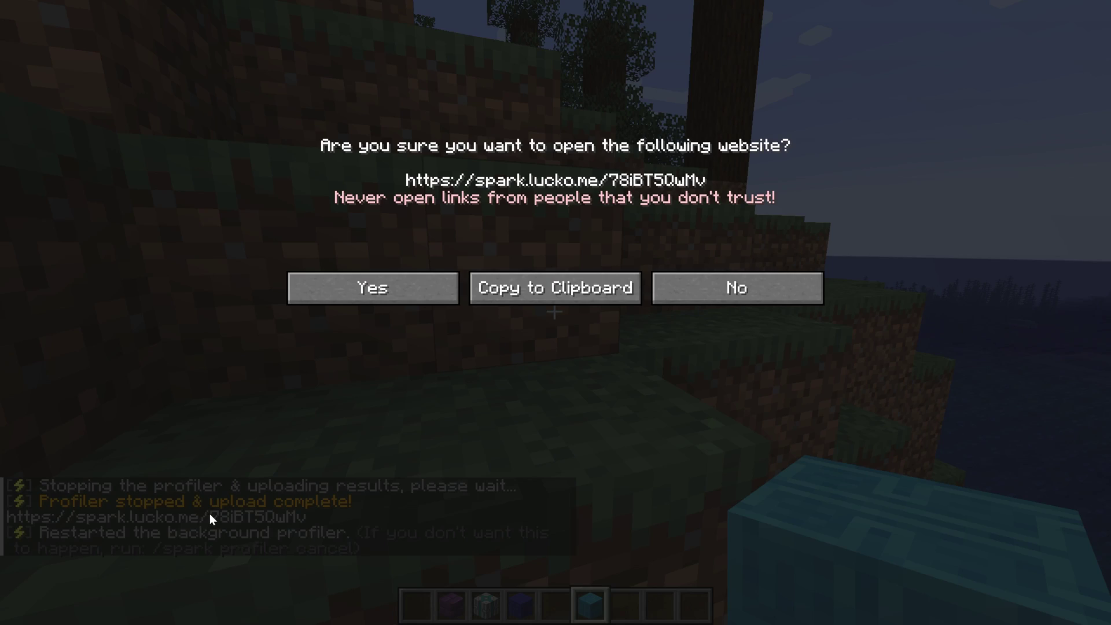
left_click(412, 273)
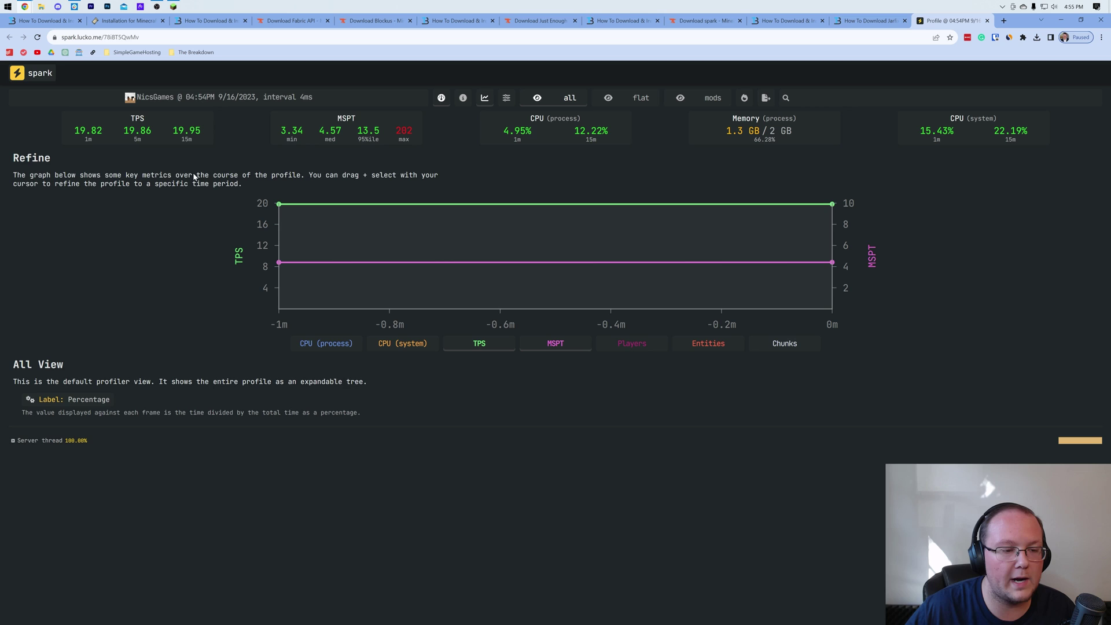
Expand the Server thread tree in the spark report down to the children of runTasksTillTickEnd and IntegratedServer.tick
left_click(64, 441)
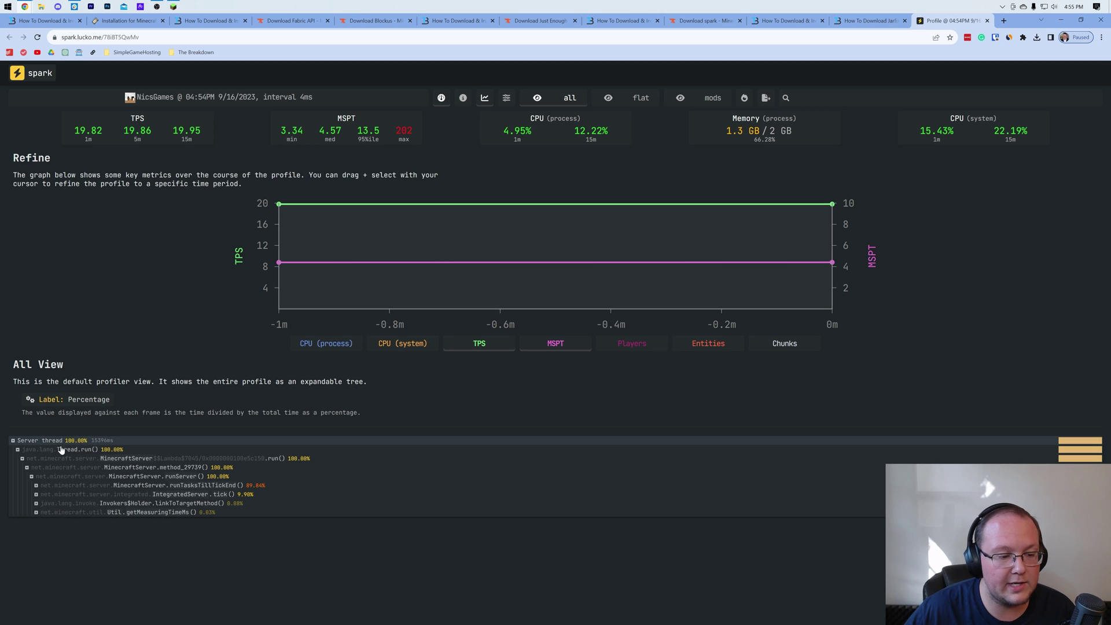
left_click(63, 458)
left_click(67, 462)
left_click(70, 486)
left_click(70, 486)
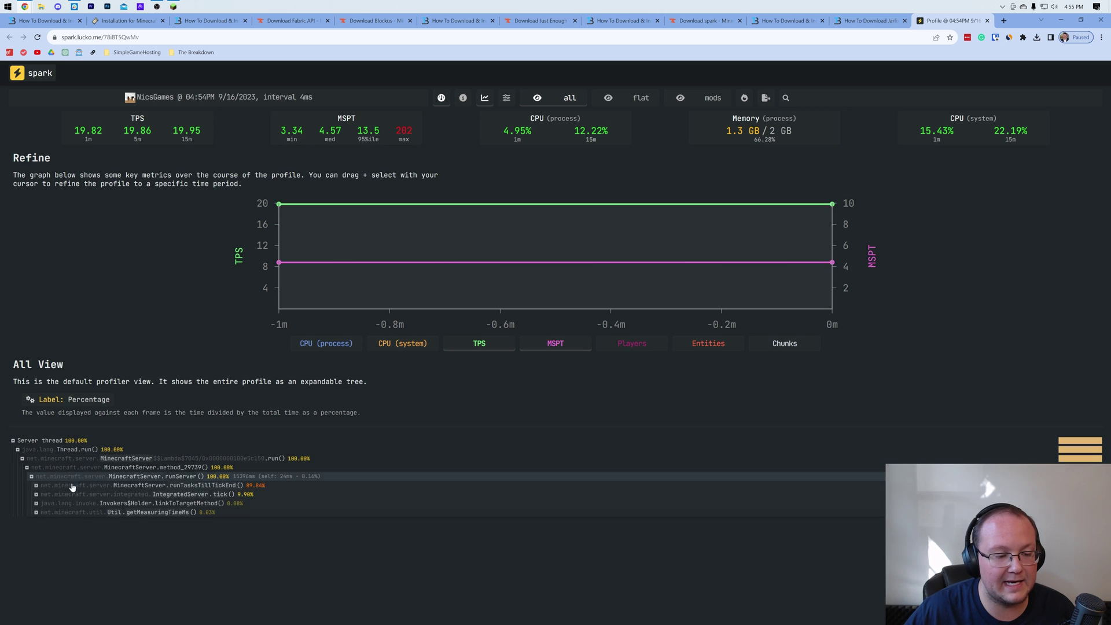
left_click(70, 494)
left_click(73, 487)
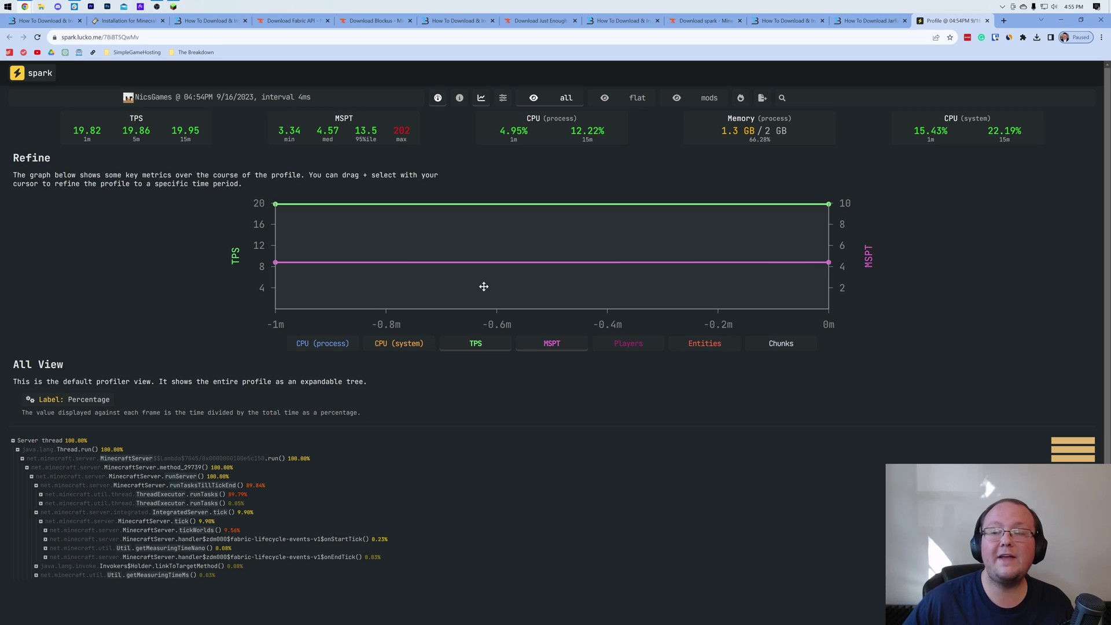